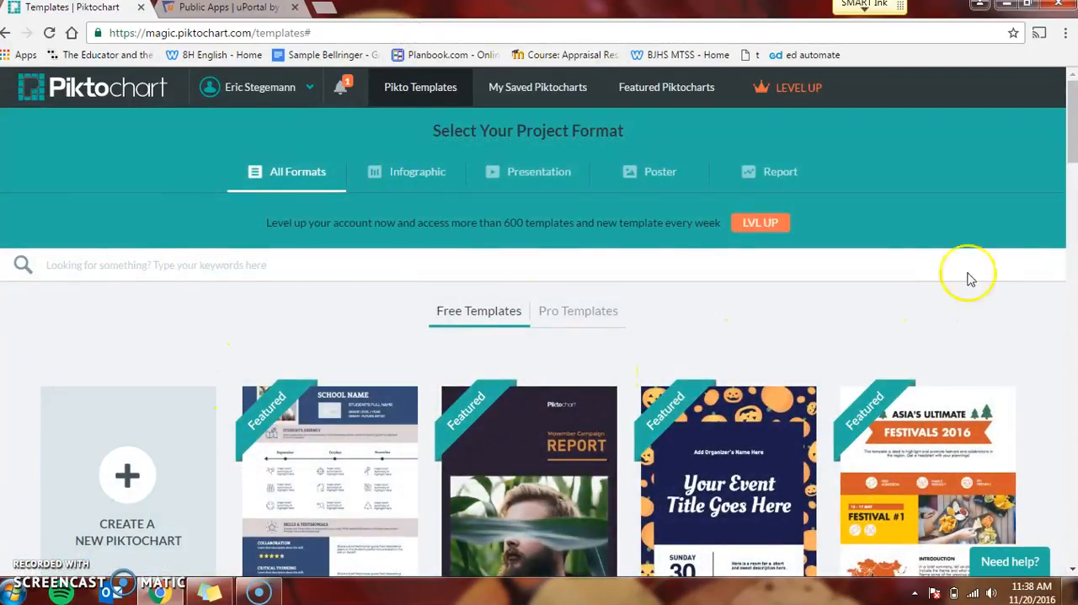
Step: Browse the free templates offered across all project formats
{"action": "left_click_drag", "start_coordinate": [1072, 123], "coordinate": [1072, 164]}
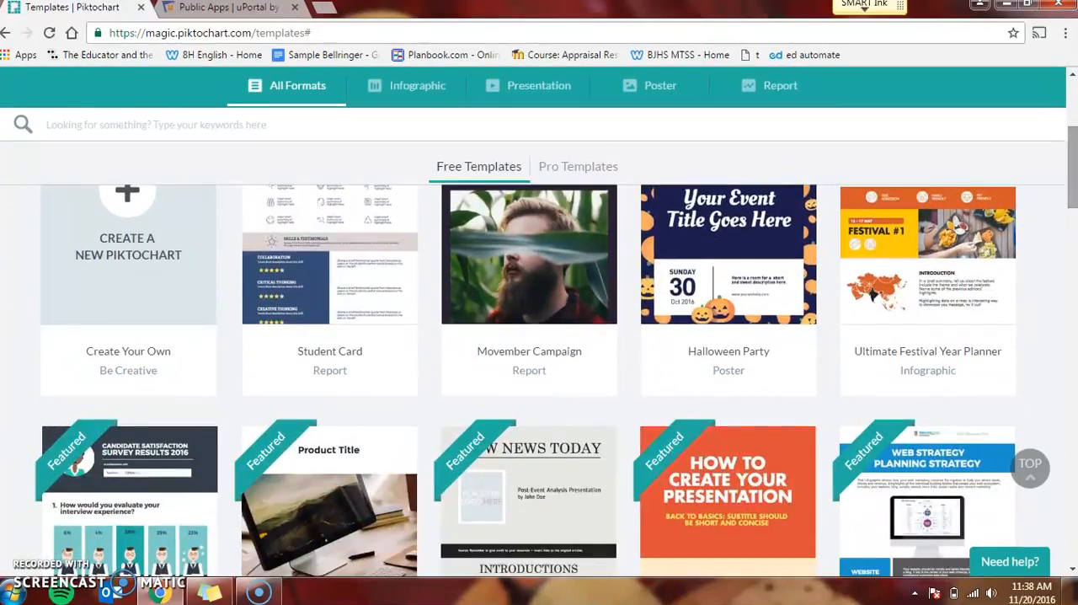
{"action": "left_click", "coordinate": [1072, 214]}
{"action": "left_click_drag", "start_coordinate": [1072, 215], "coordinate": [1070, 254]}
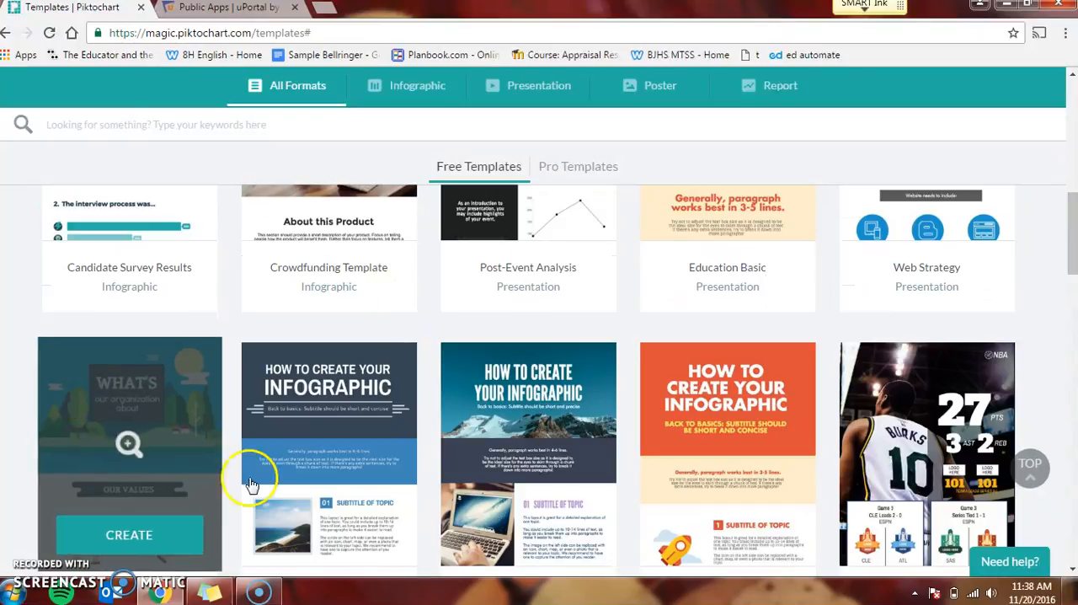
{"action": "left_click_drag", "start_coordinate": [1072, 215], "coordinate": [1073, 281]}
{"action": "mouse_move", "coordinate": [259, 375]}
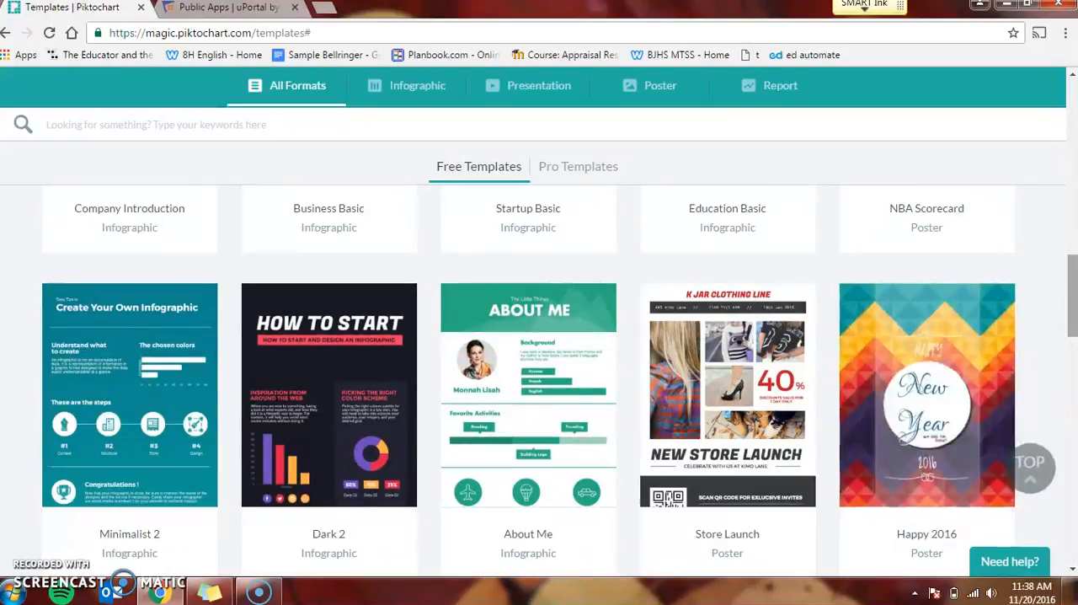
{"action": "left_click_drag", "start_coordinate": [1073, 289], "coordinate": [1073, 396]}
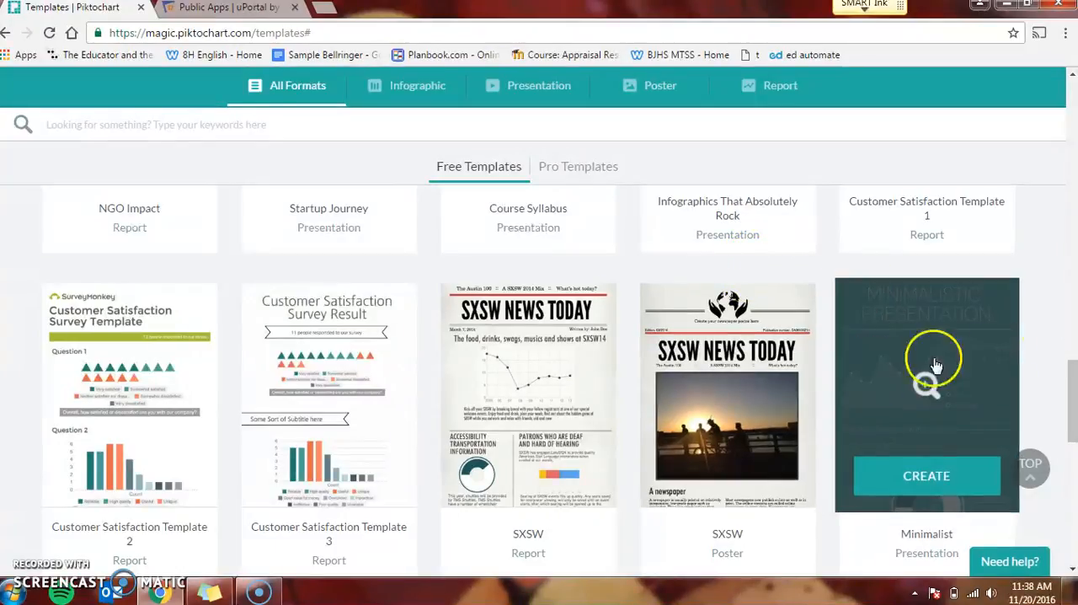
Step: Create a new piktochart from scratch in the Infographics format
{"action": "left_click_drag", "start_coordinate": [1073, 378], "coordinate": [1074, 99]}
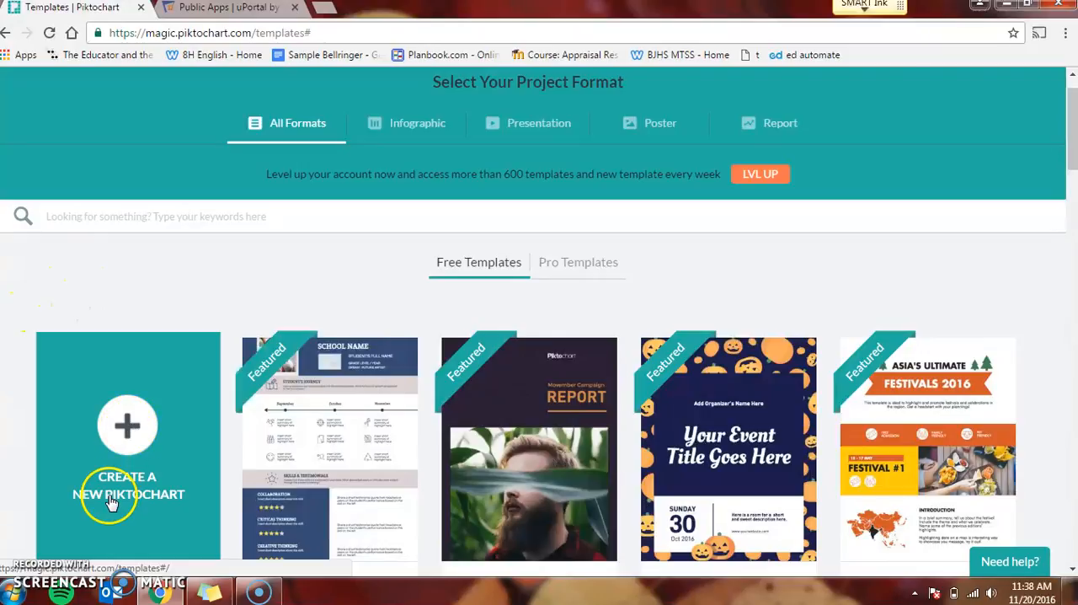
{"action": "left_click", "coordinate": [135, 434]}
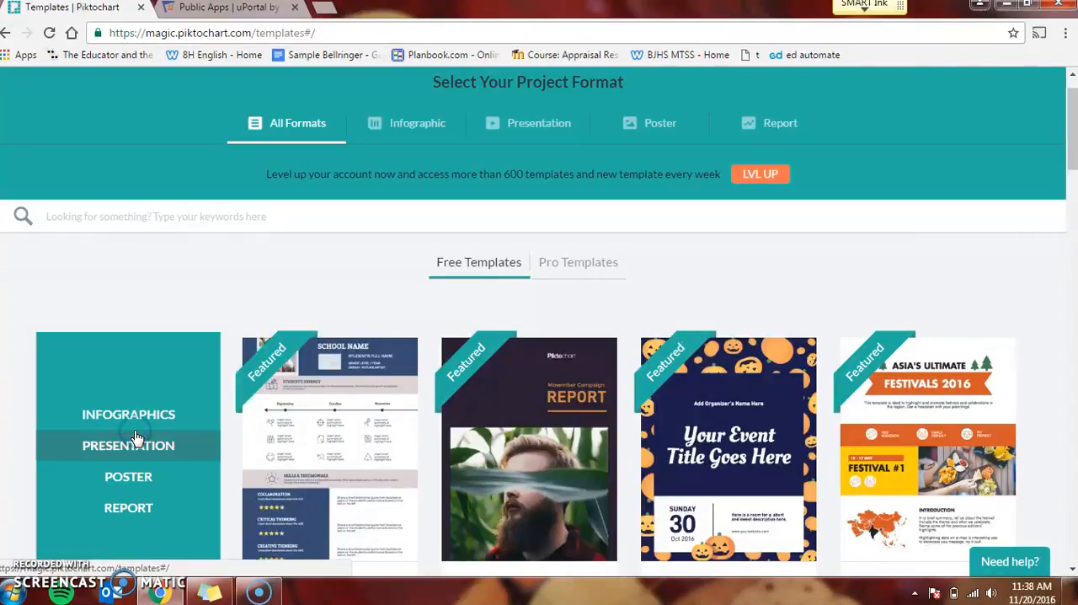
{"action": "left_click", "coordinate": [133, 413]}
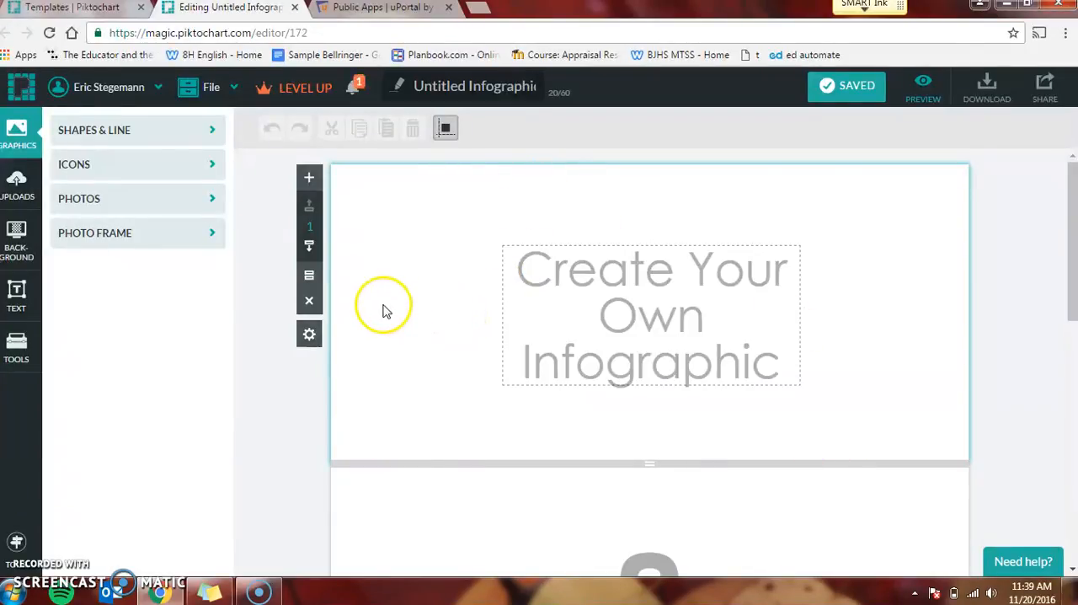
Step: Replace the placeholder heading in the first block with "My Title" and move it up near the block's upper edge
{"action": "left_click", "coordinate": [666, 316]}
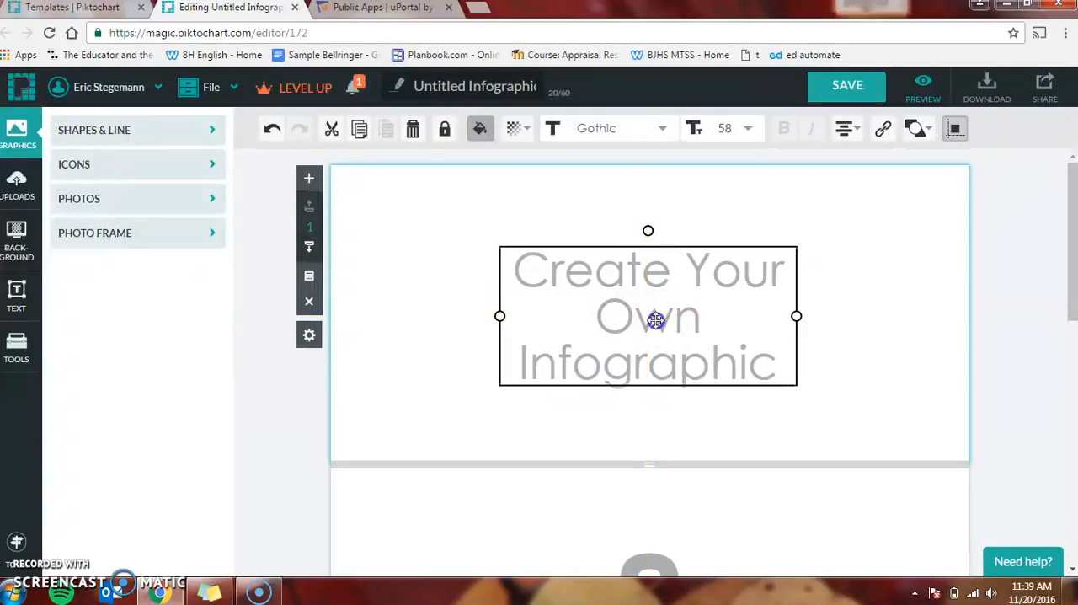
{"action": "double_click", "coordinate": [655, 318]}
{"action": "type", "text": "My Title"}
{"action": "left_click", "coordinate": [521, 420]}
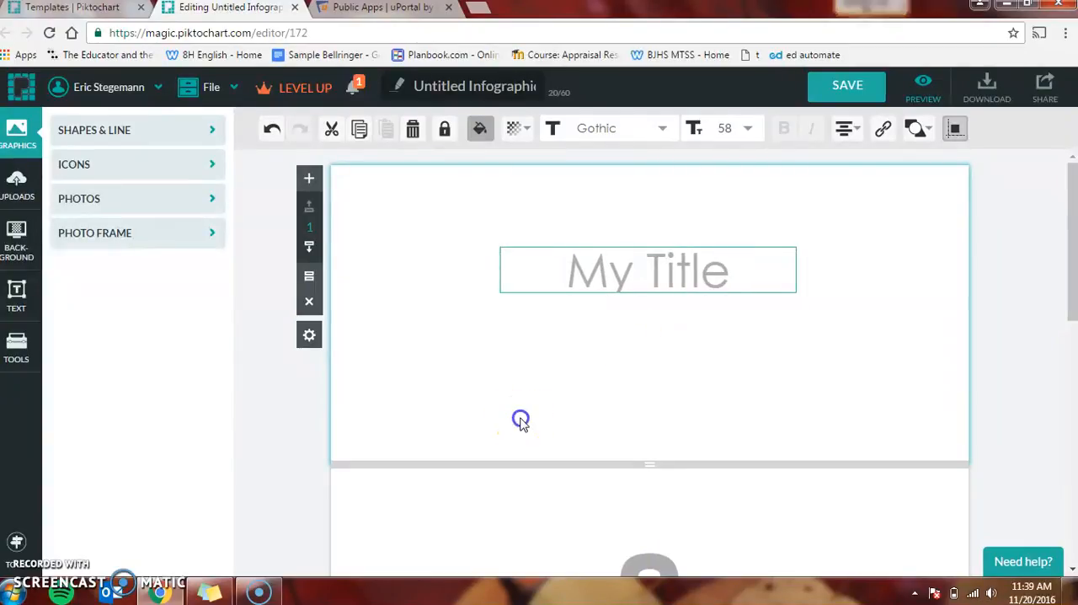
{"action": "left_click_drag", "start_coordinate": [670, 259], "coordinate": [668, 219]}
{"action": "left_click", "coordinate": [578, 318]}
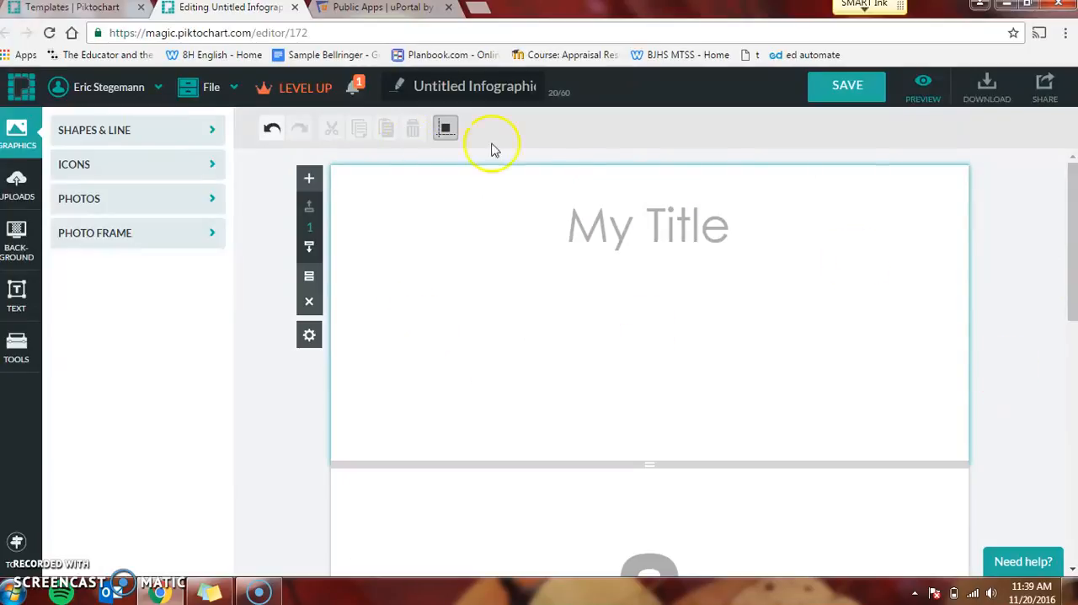
Step: Apply the orange horizontal-stripe background image to the first block
{"action": "left_click", "coordinate": [19, 244]}
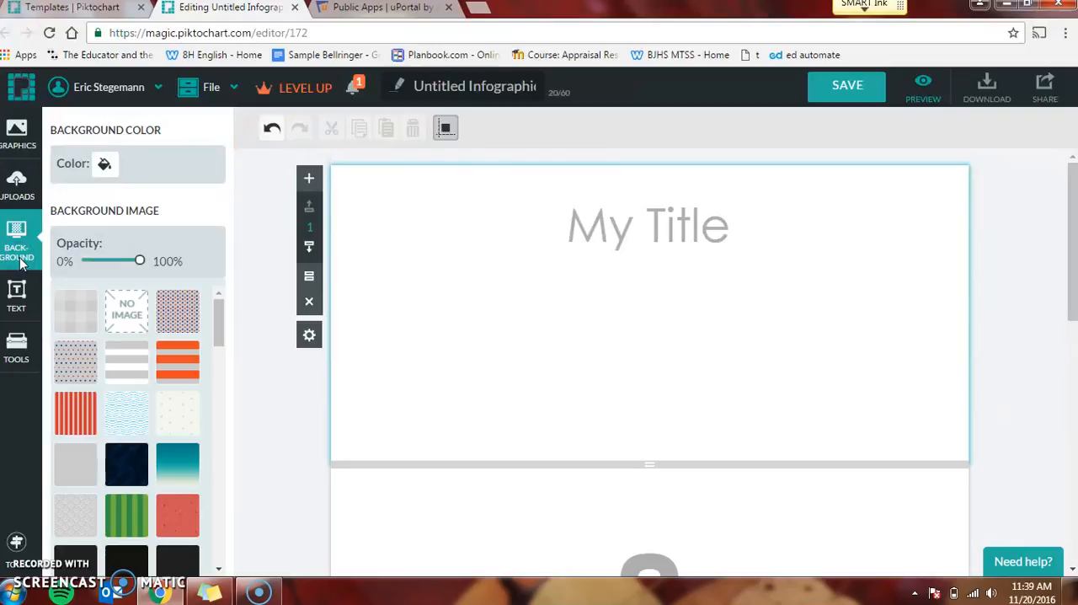
{"action": "left_click_drag", "start_coordinate": [220, 316], "coordinate": [216, 313]}
{"action": "left_click", "coordinate": [183, 358]}
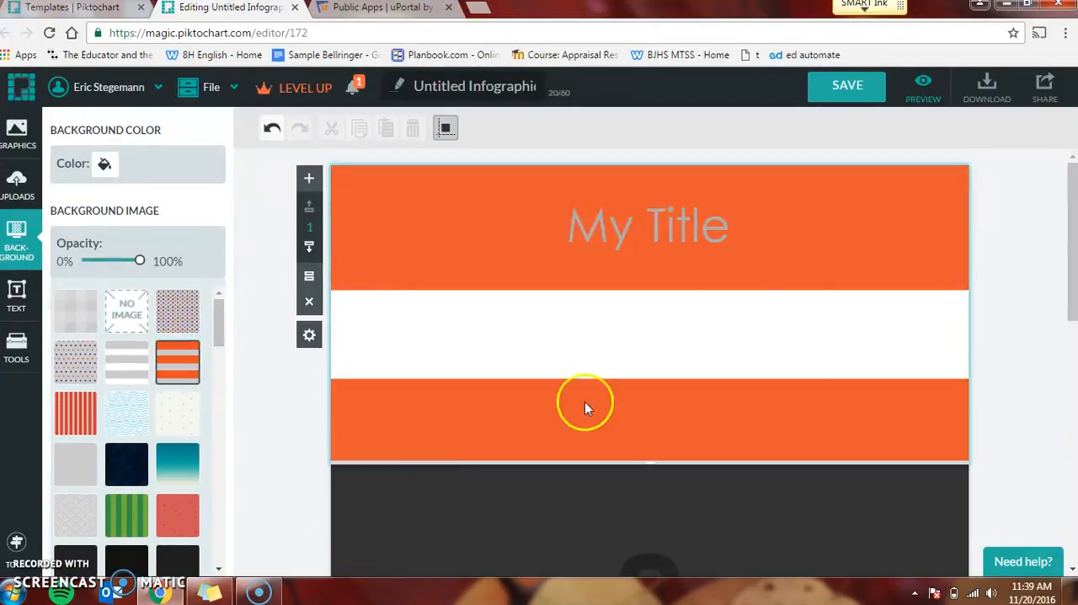
{"action": "left_click", "coordinate": [687, 224]}
{"action": "left_click", "coordinate": [688, 224]}
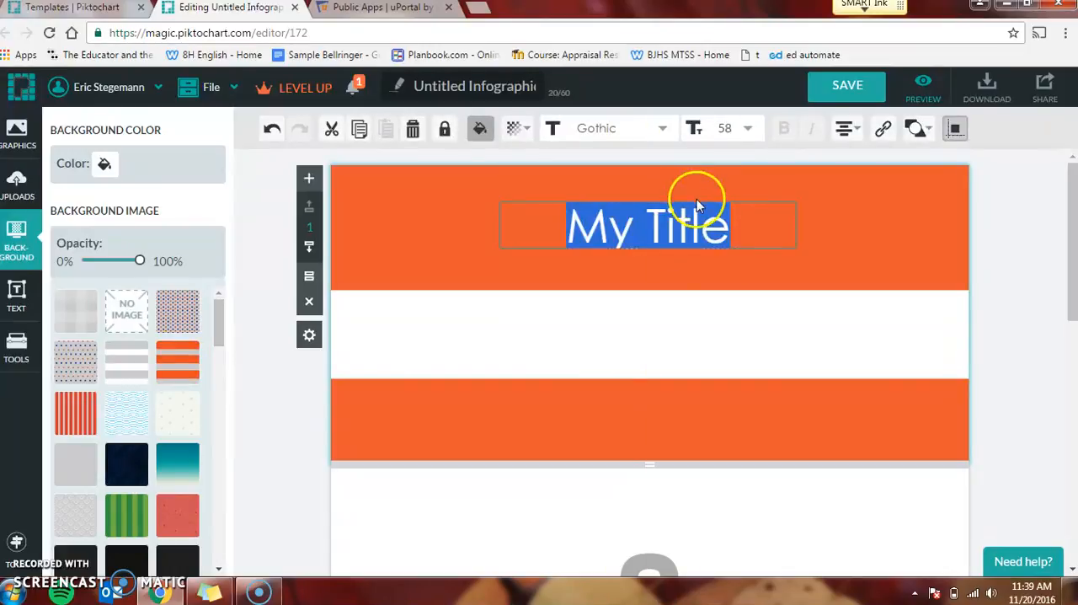
{"action": "left_click", "coordinate": [667, 294]}
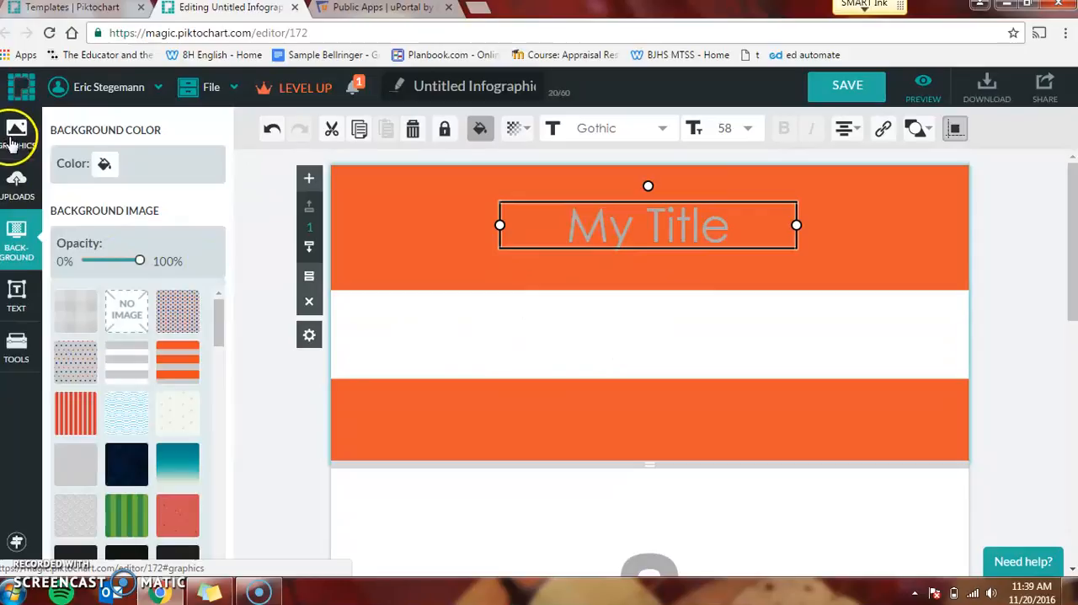
Step: Add a Subtitle text element to the first block reading "This is where my thesis statement will go."
{"action": "left_click", "coordinate": [21, 305]}
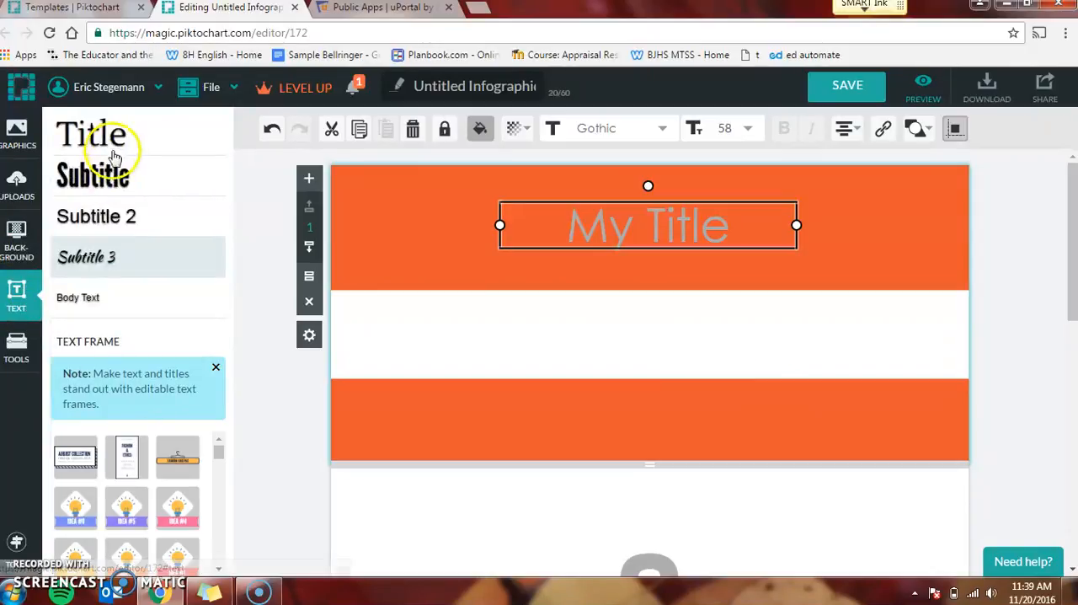
{"action": "left_click", "coordinate": [97, 172]}
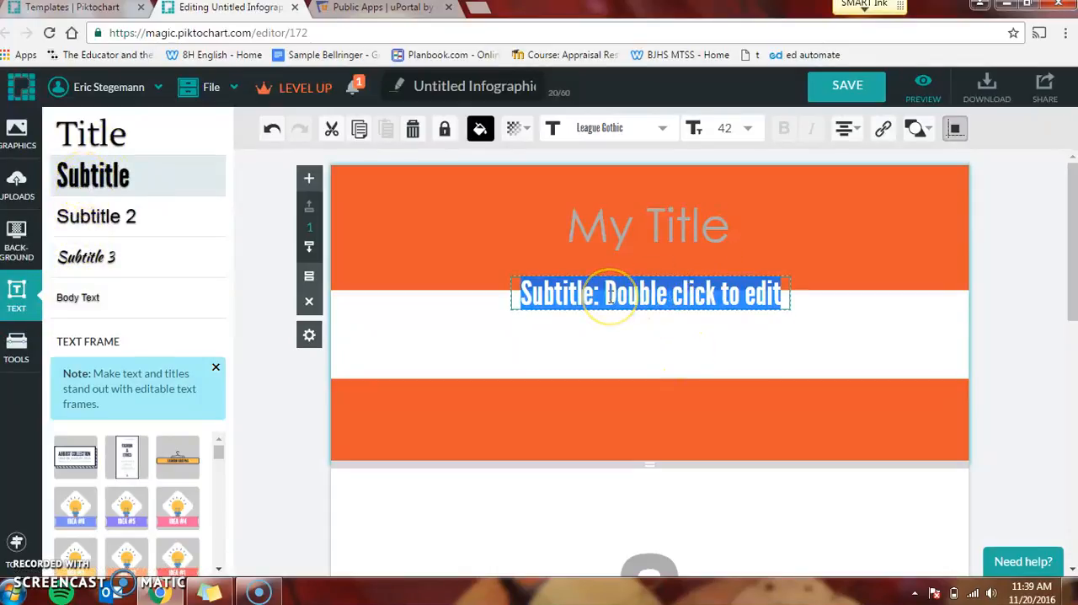
{"action": "type", "text": "This is where m"}
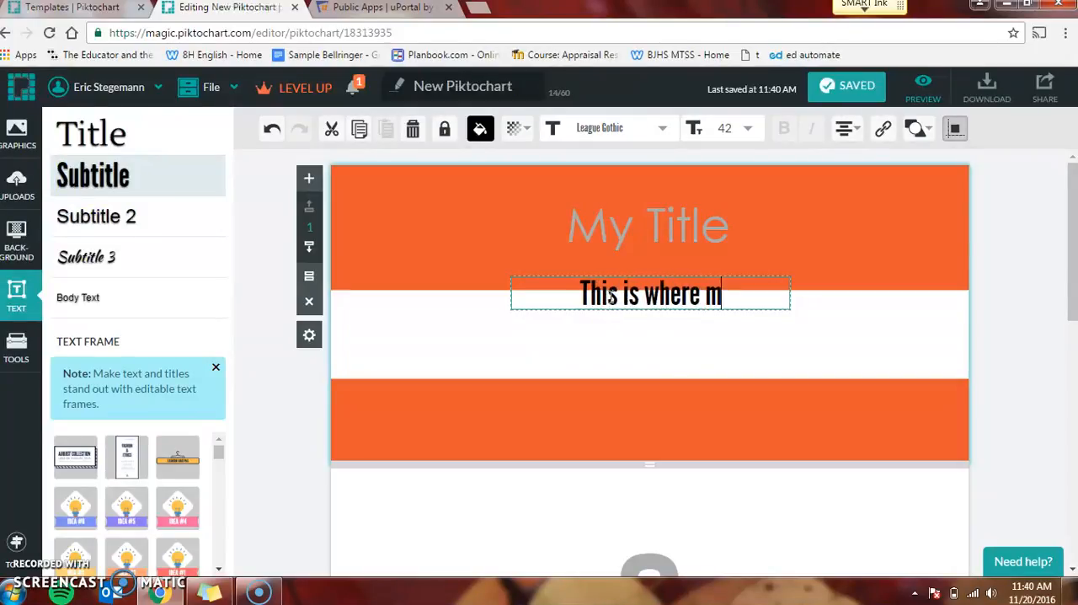
{"action": "type", "text": "y thesis"}
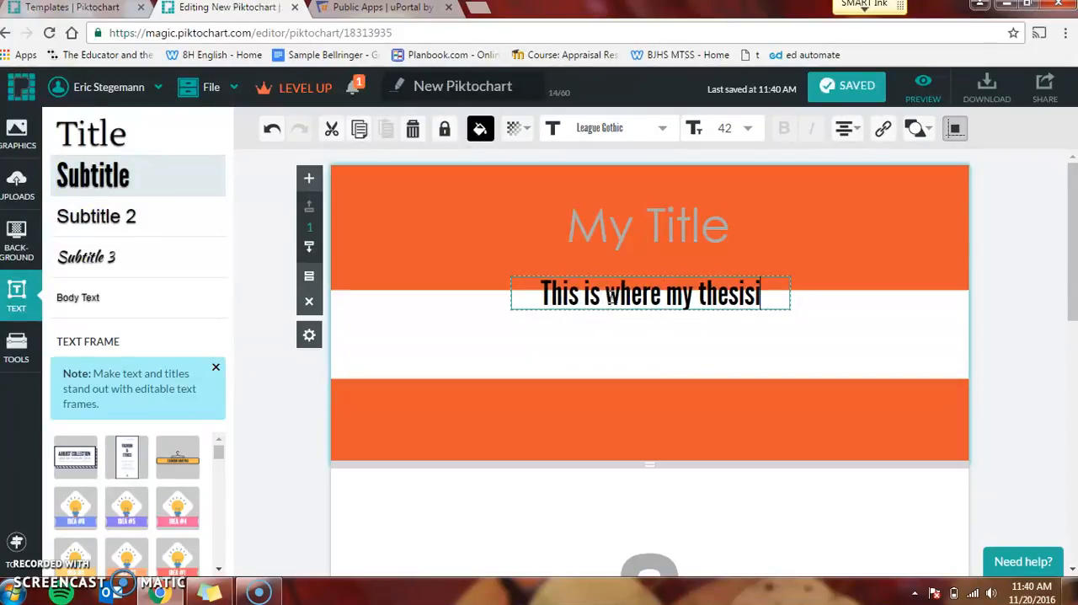
{"action": "type", "text": " statement wi"}
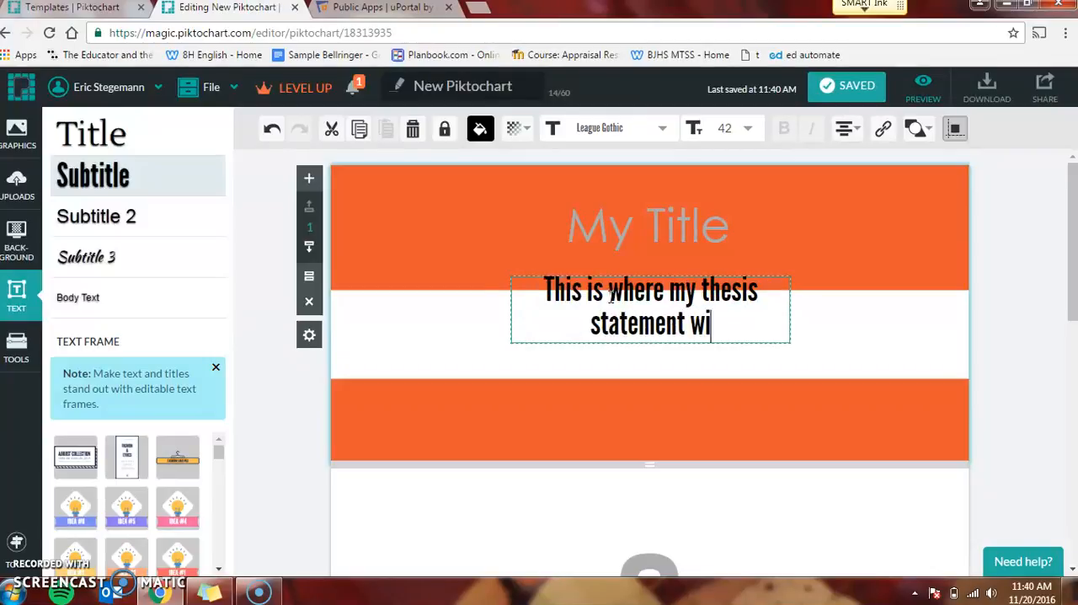
{"action": "type", "text": "ll go."}
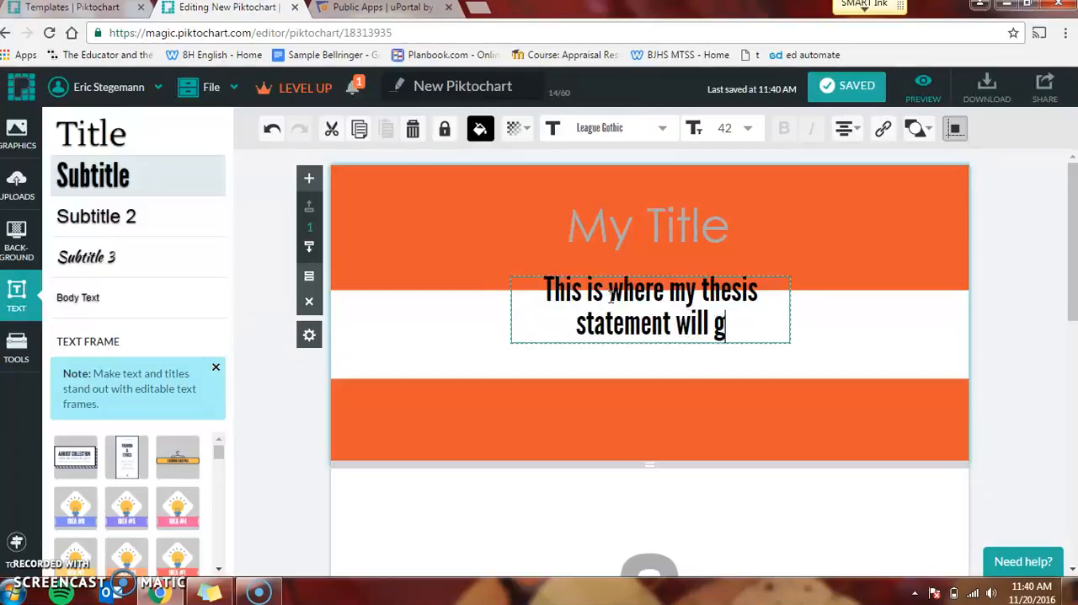
{"action": "left_click", "coordinate": [491, 353]}
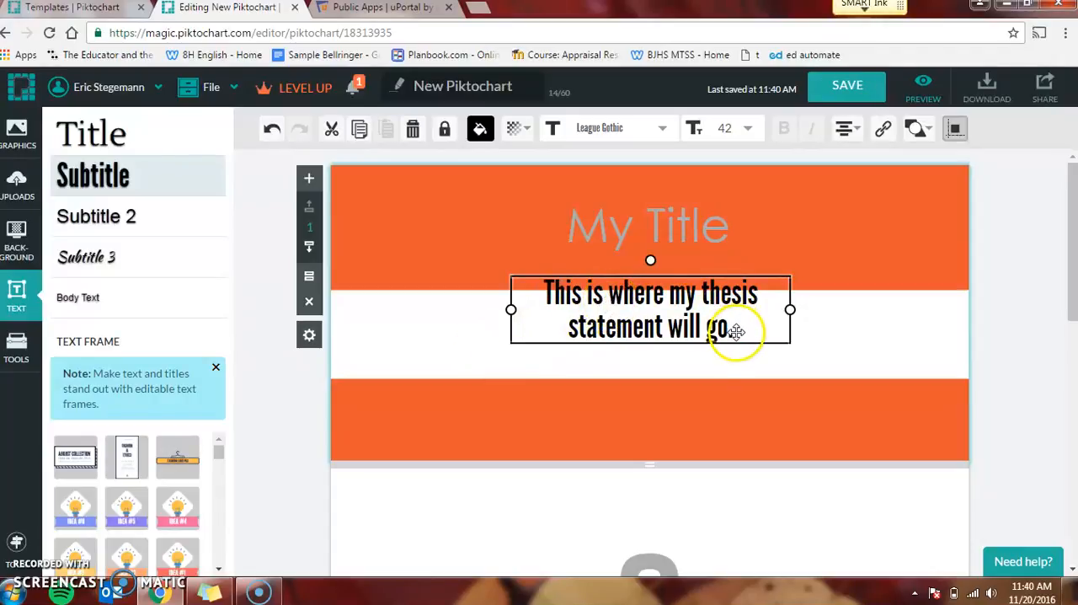
Step: Widen the thesis subtitle box on both sides to fit one line and move it down, centred, into the white stripe
{"action": "left_click_drag", "start_coordinate": [510, 310], "coordinate": [437, 311]}
{"action": "left_click_drag", "start_coordinate": [788, 308], "coordinate": [855, 310]}
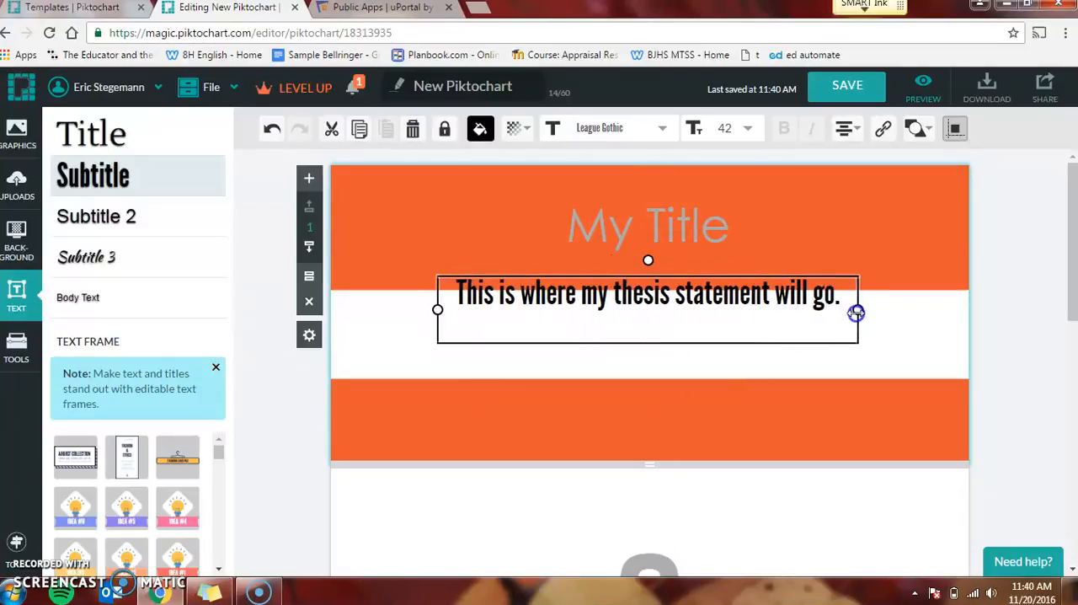
{"action": "left_click_drag", "start_coordinate": [706, 293], "coordinate": [706, 315]}
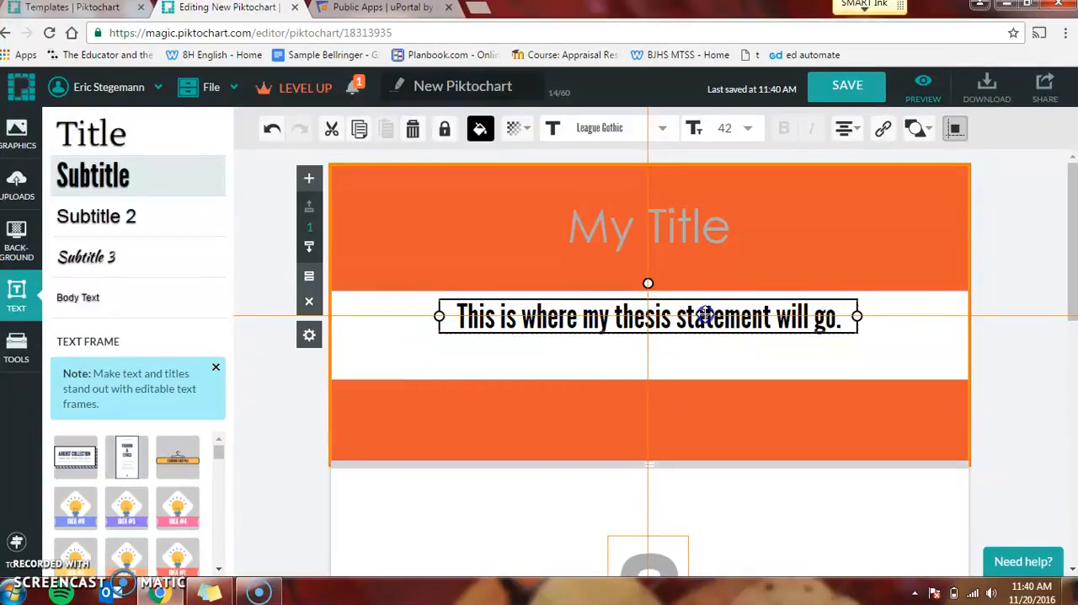
{"action": "left_click_drag", "start_coordinate": [706, 315], "coordinate": [706, 317]}
{"action": "left_click", "coordinate": [703, 401]}
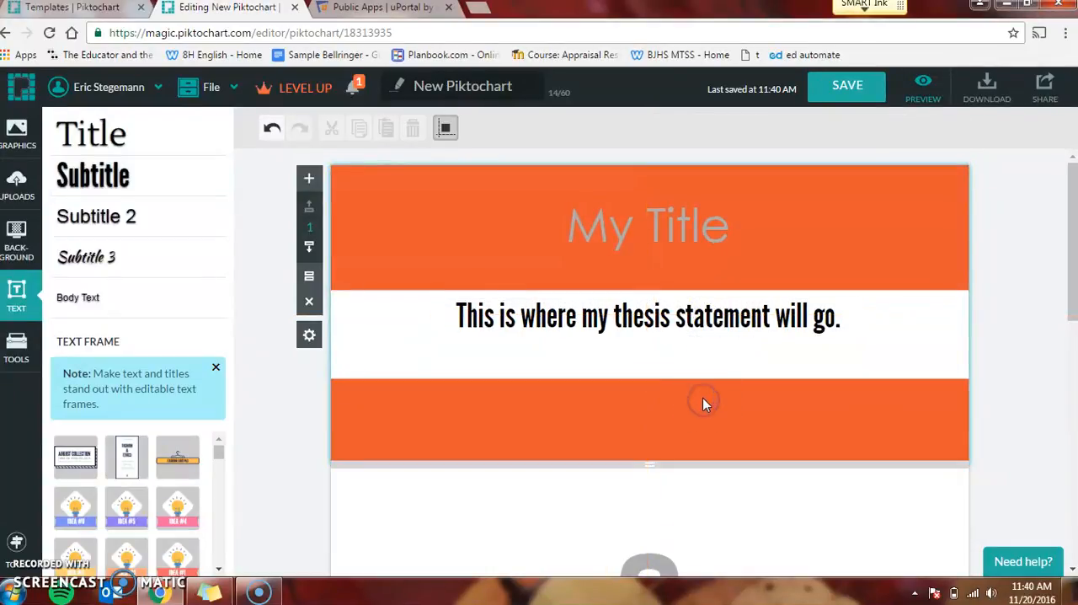
{"action": "left_click", "coordinate": [707, 224]}
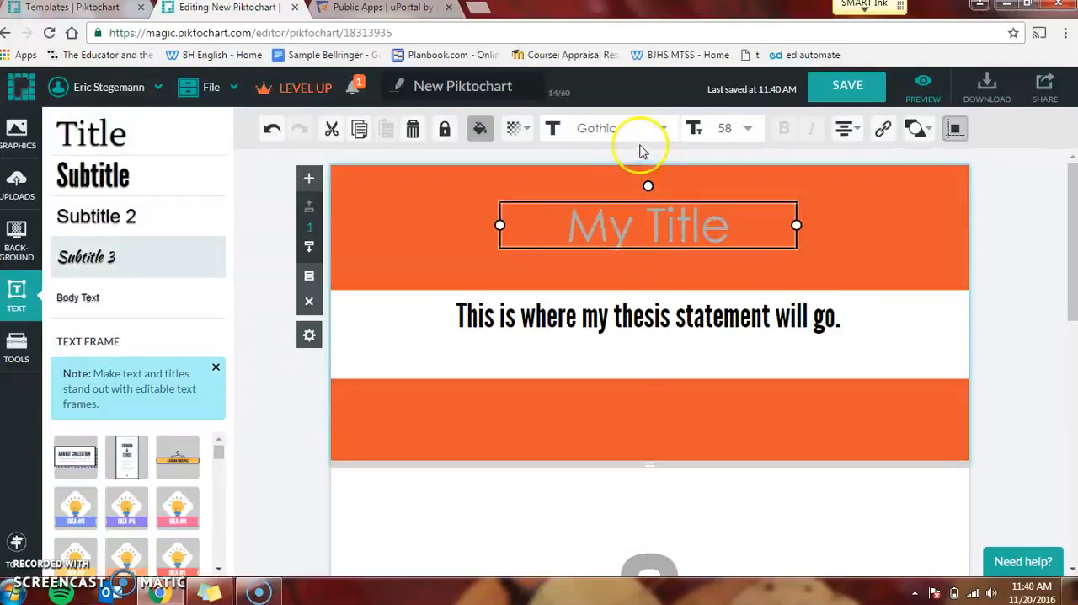
{"action": "left_click", "coordinate": [663, 126]}
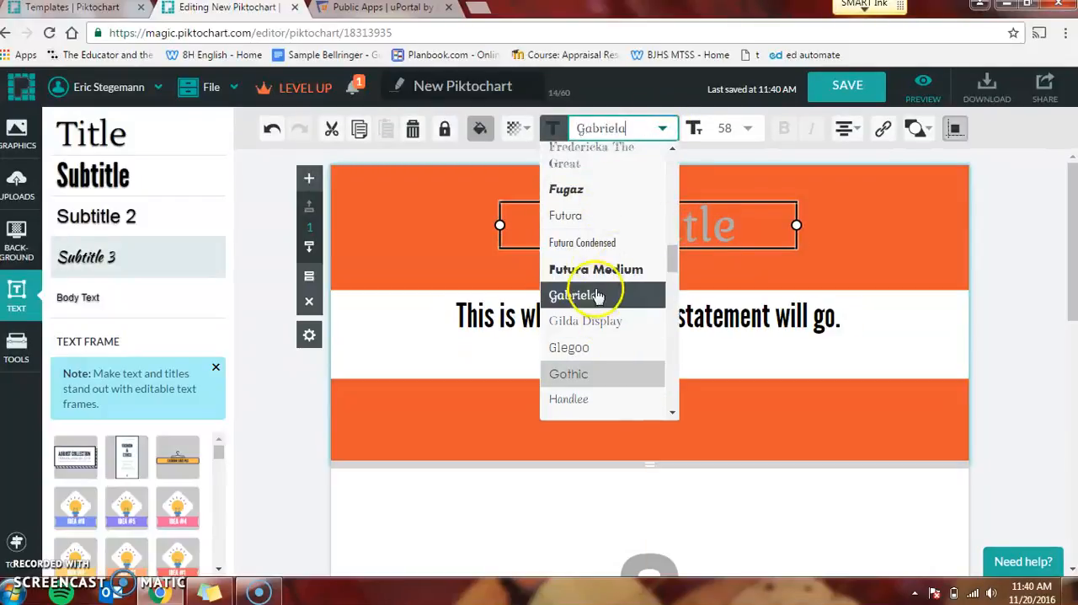
{"action": "left_click", "coordinate": [748, 127]}
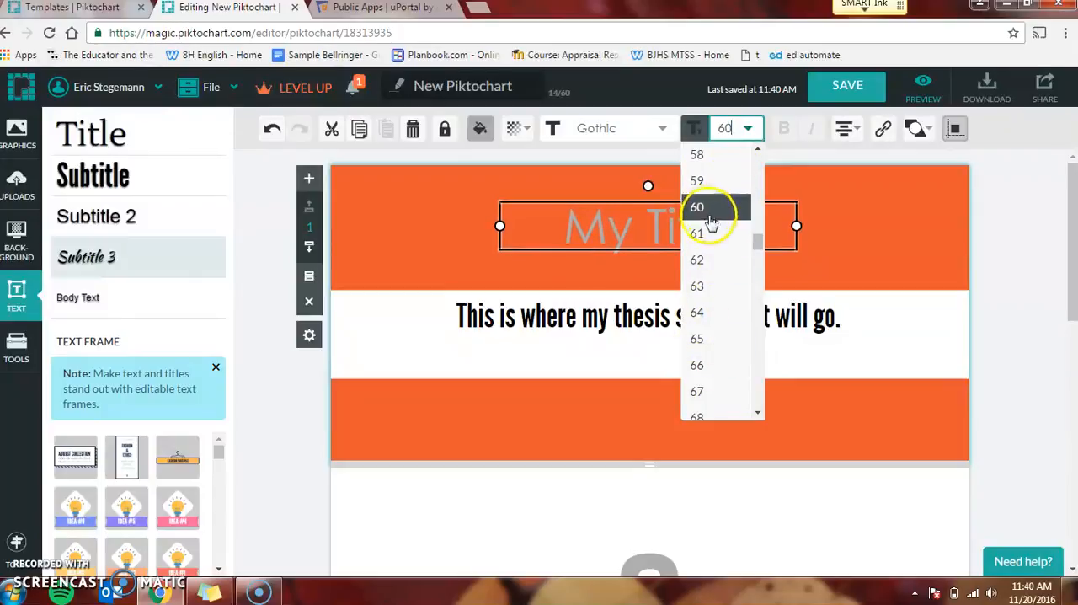
{"action": "left_click", "coordinate": [474, 323]}
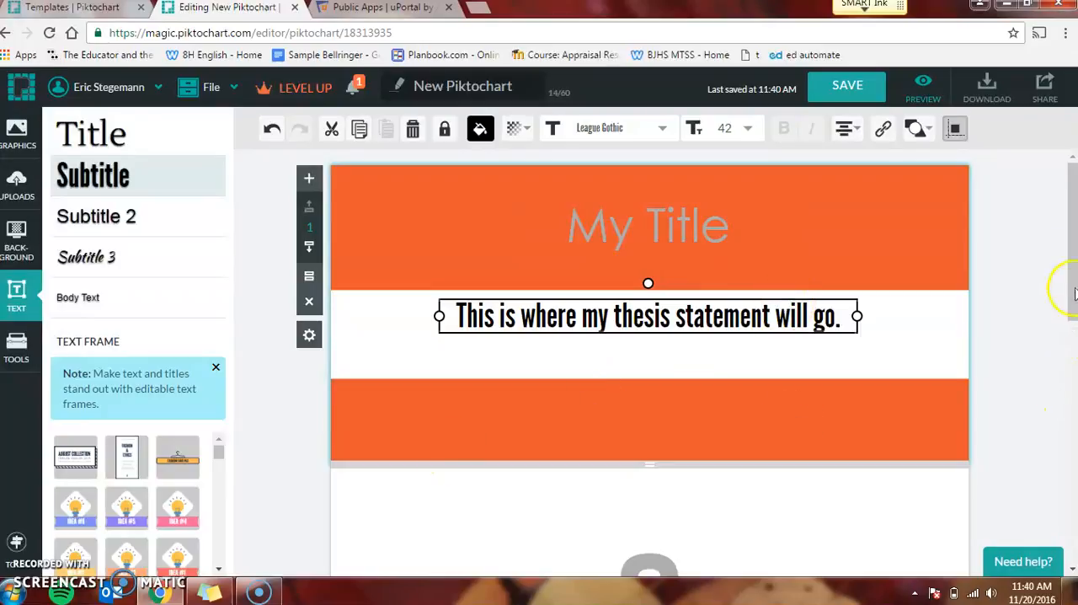
Step: Select the second block, the one containing the three question marks
{"action": "left_click_drag", "start_coordinate": [1073, 224], "coordinate": [1073, 310]}
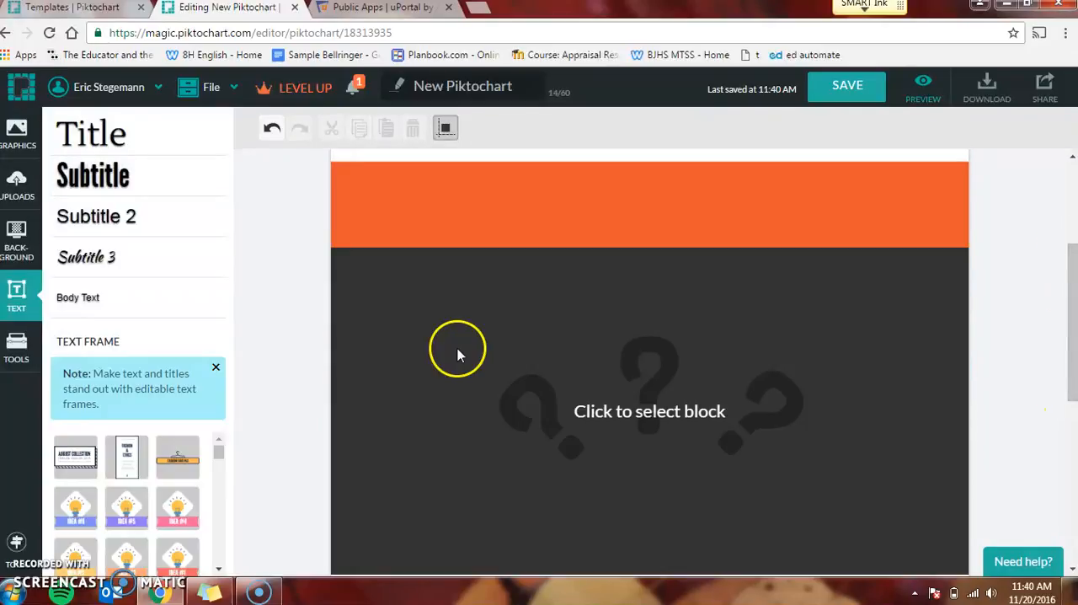
{"action": "left_click", "coordinate": [457, 352]}
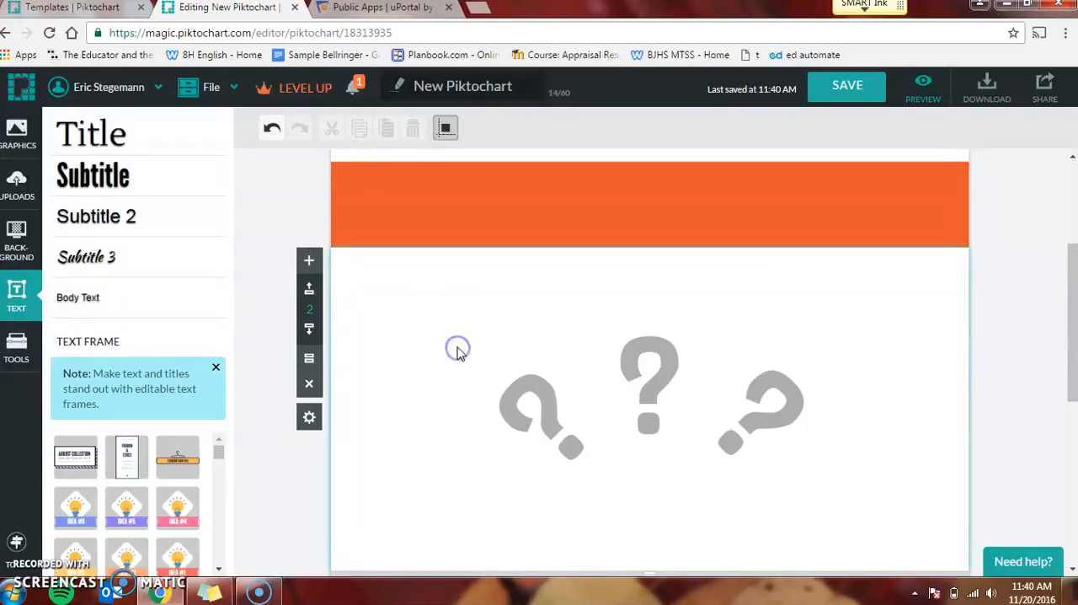
{"action": "left_click", "coordinate": [545, 416]}
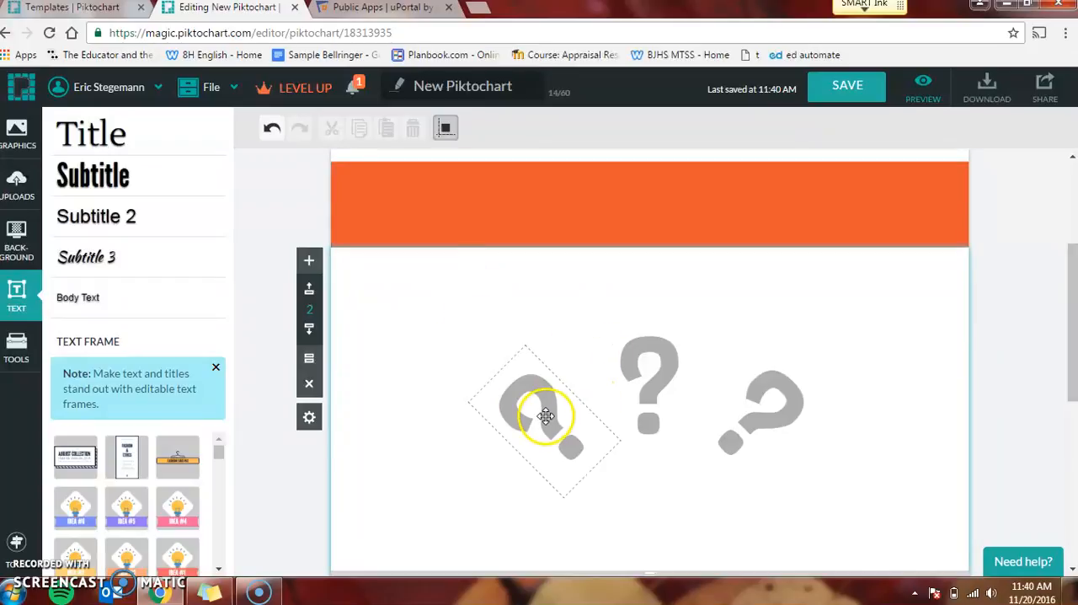
{"action": "left_click", "coordinate": [554, 196]}
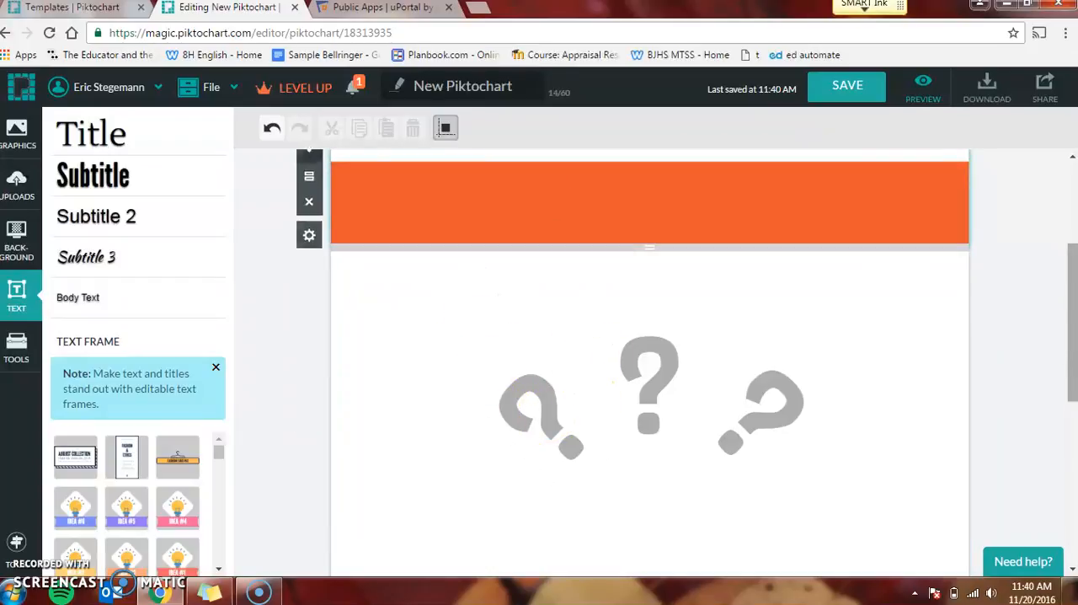
{"action": "scroll", "coordinate": [736, 310], "scroll_direction": "up", "scroll_amount": 2}
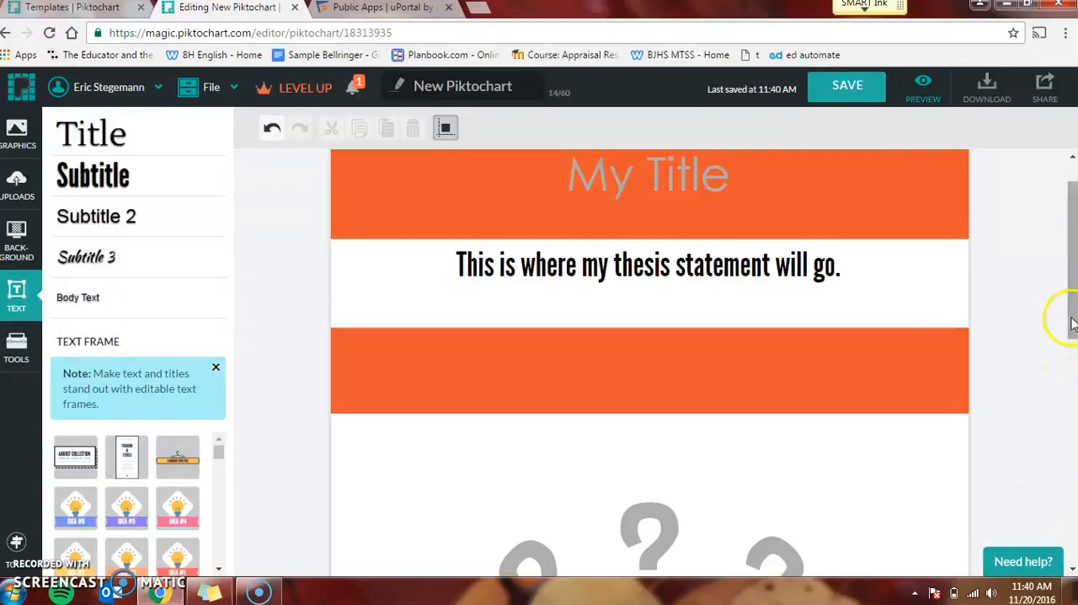
{"action": "left_click_drag", "start_coordinate": [1071, 323], "coordinate": [1072, 396]}
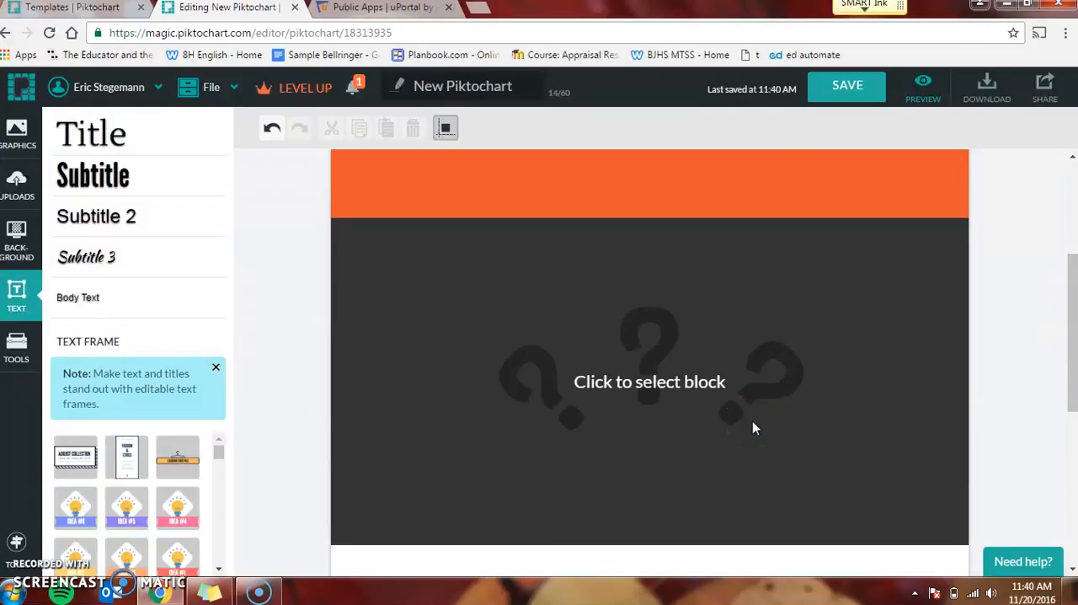
{"action": "left_click", "coordinate": [414, 308]}
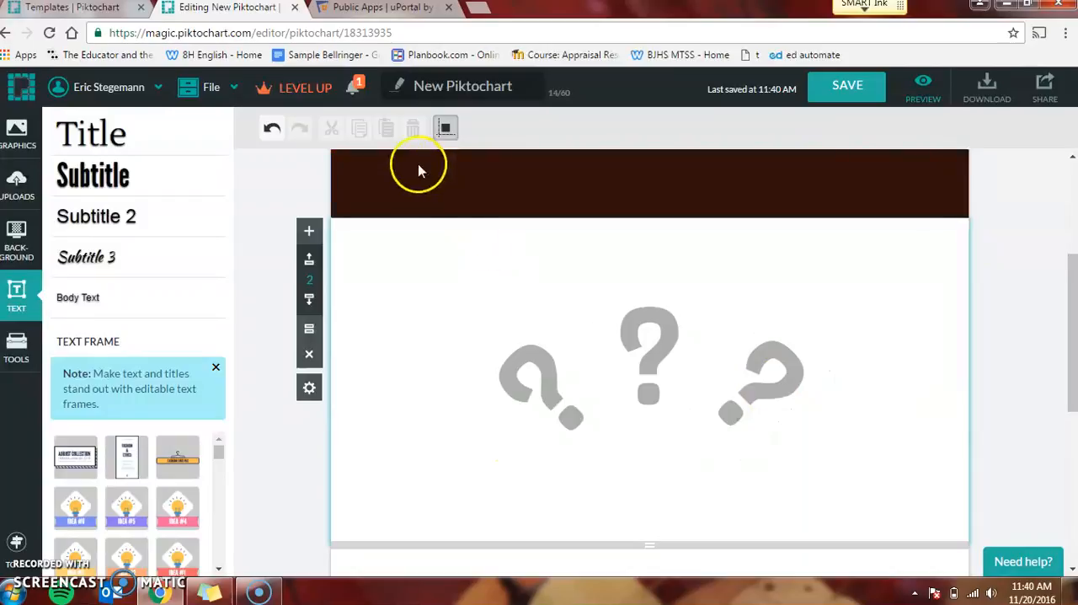
Step: Delete the three question-mark placeholders from the second block
{"action": "left_click", "coordinate": [556, 439]}
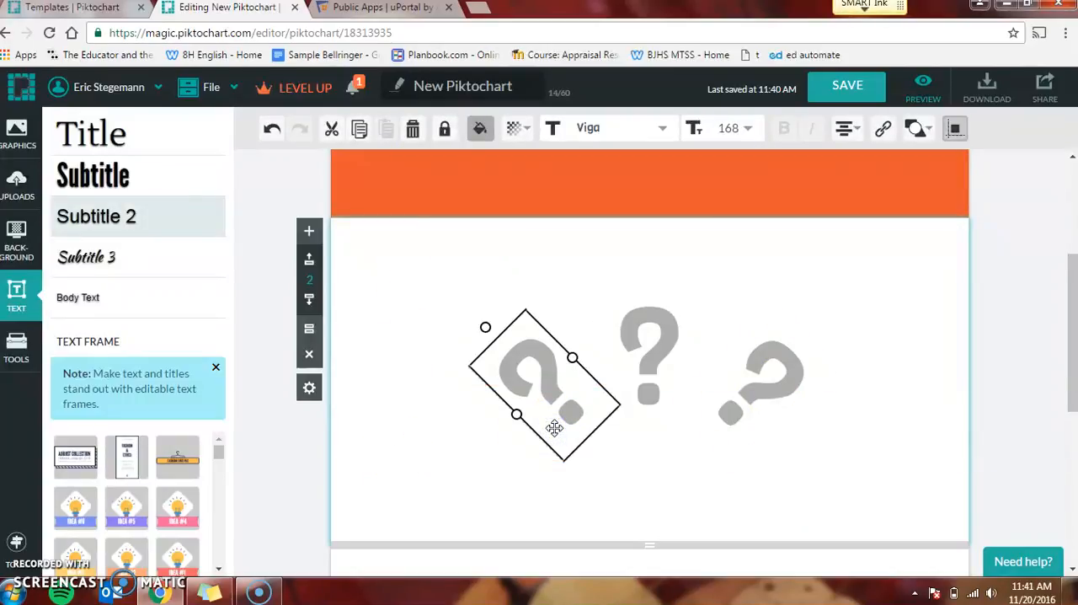
{"action": "key", "text": "Delete"}
{"action": "left_click", "coordinate": [646, 357]}
{"action": "key", "text": "Delete"}
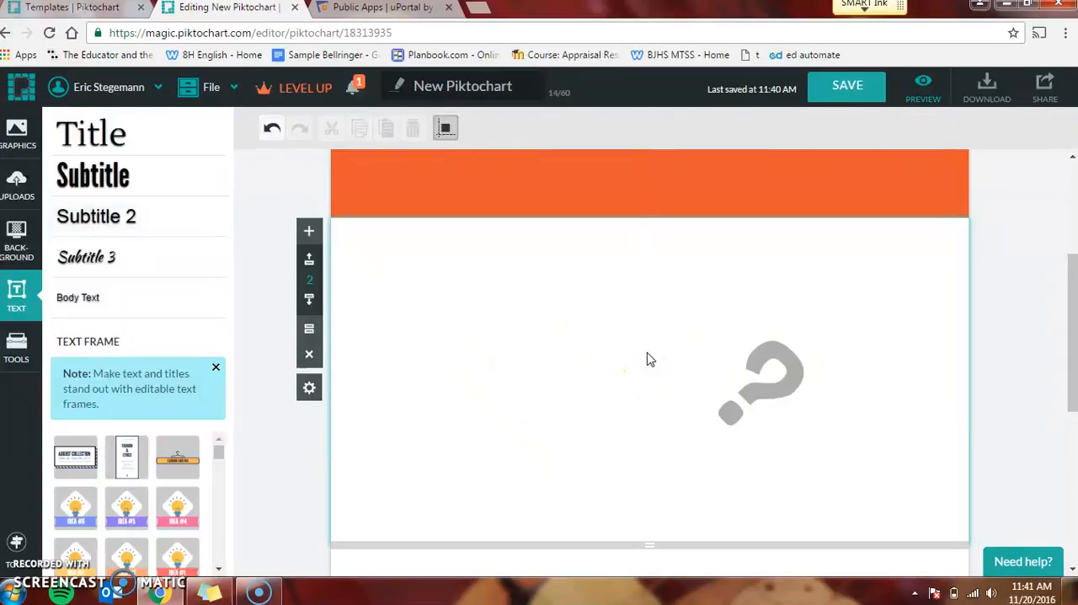
{"action": "left_click", "coordinate": [749, 392]}
{"action": "key", "text": "Delete"}
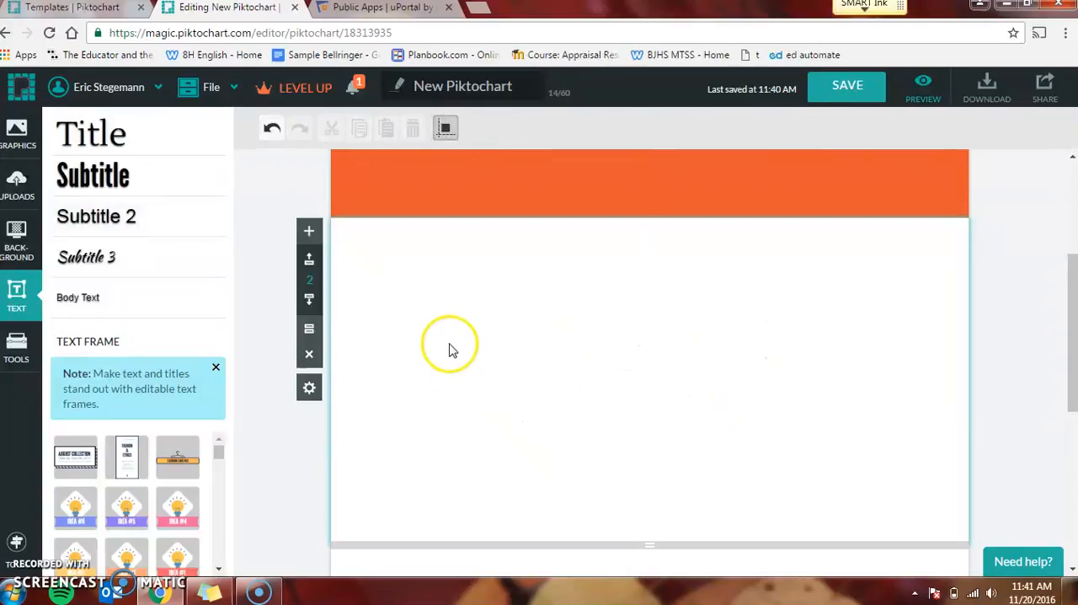
Step: Add a Subtitle text element near the top of the second block reading "My Topic One"
{"action": "left_click_drag", "start_coordinate": [90, 181], "coordinate": [513, 277]}
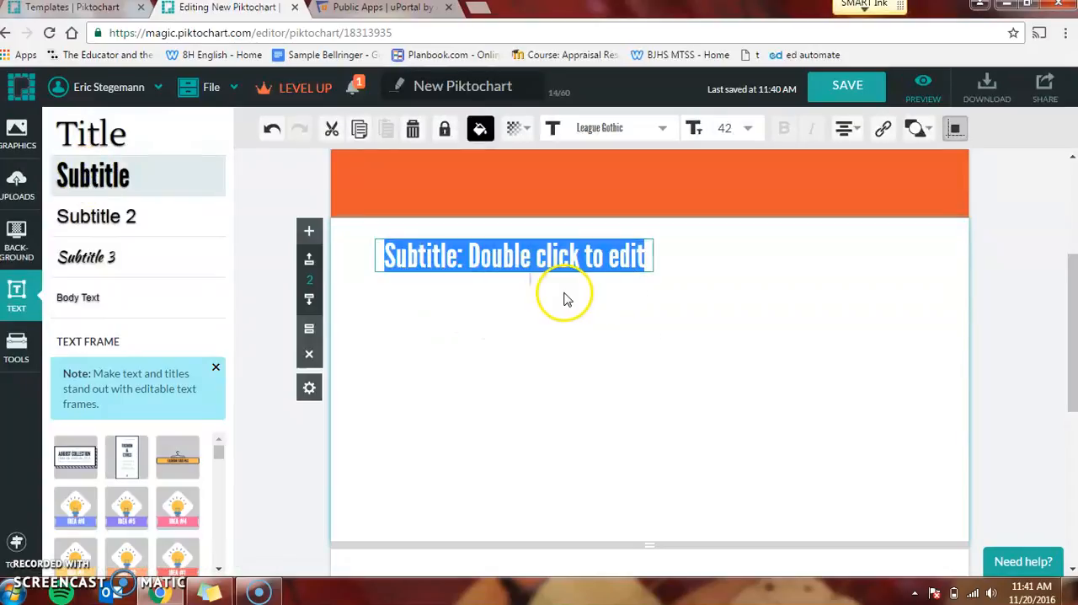
{"action": "type", "text": "My Topic One"}
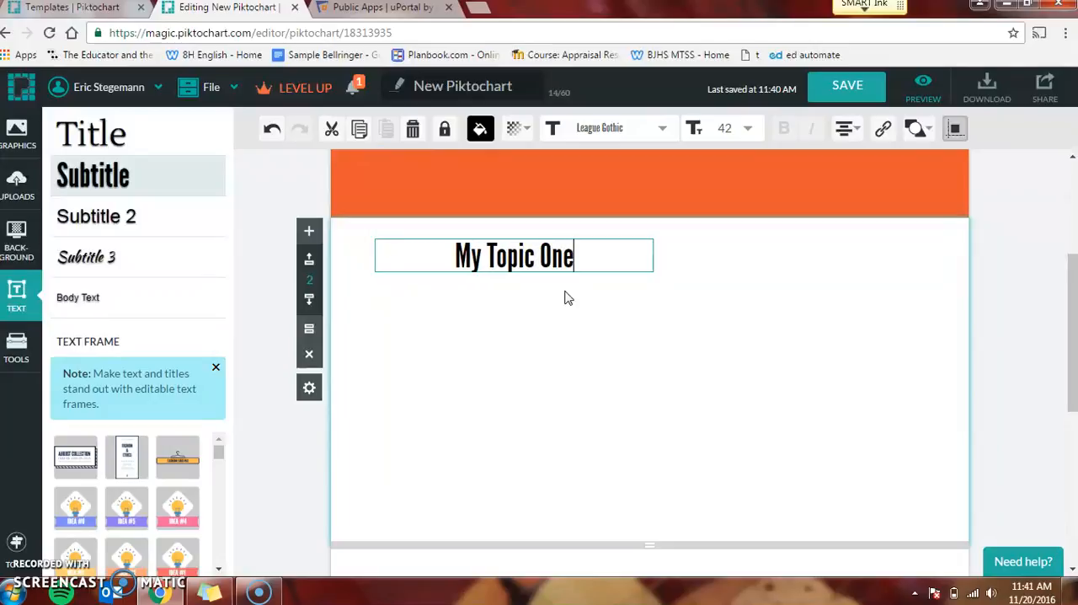
{"action": "left_click", "coordinate": [521, 335]}
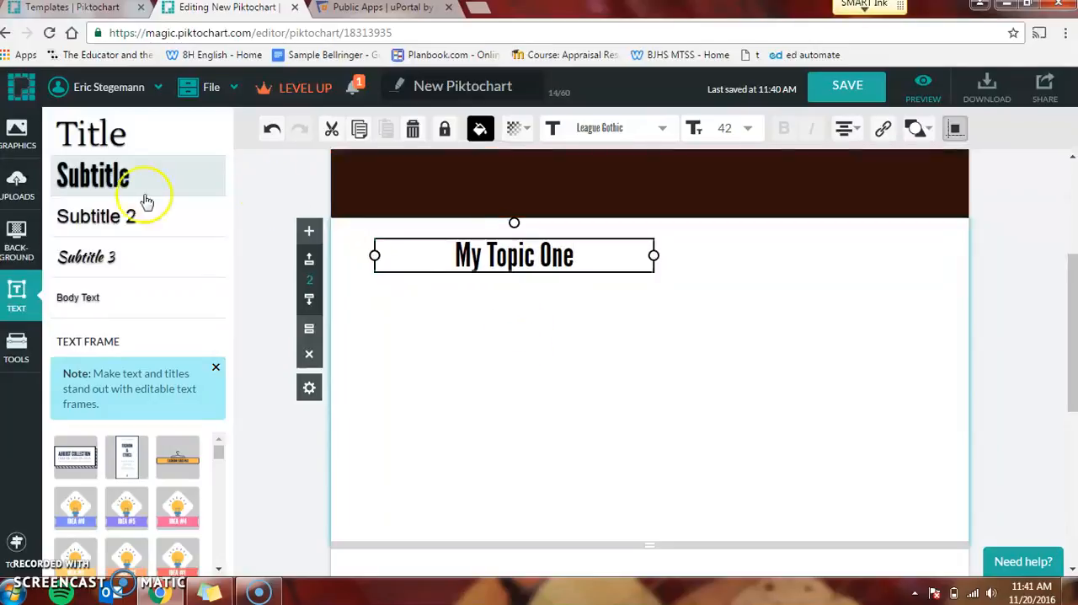
Step: Add a Body Text element centred below the "My Topic One" subtitle, reading "Blah blah blah blah"
{"action": "left_click", "coordinate": [74, 303]}
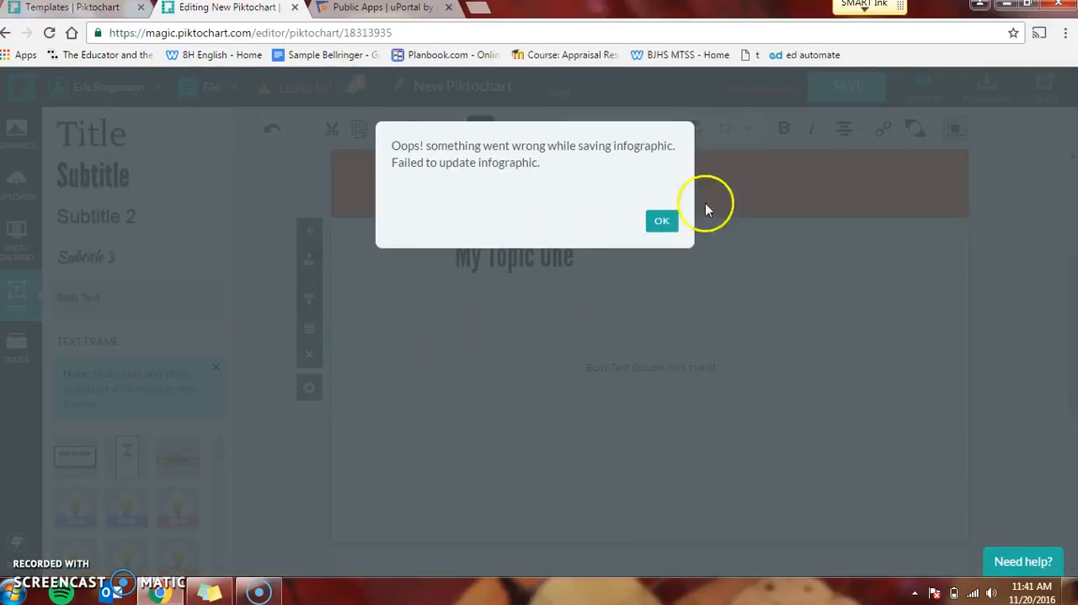
{"action": "left_click", "coordinate": [662, 223]}
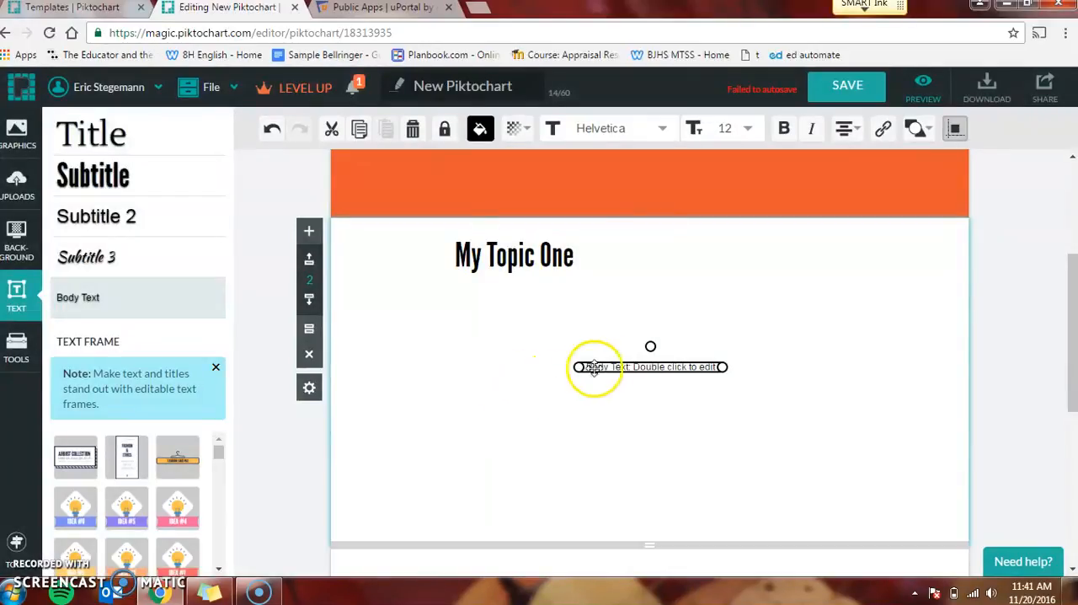
{"action": "left_click_drag", "start_coordinate": [621, 373], "coordinate": [504, 327]}
{"action": "left_click_drag", "start_coordinate": [496, 317], "coordinate": [482, 312]}
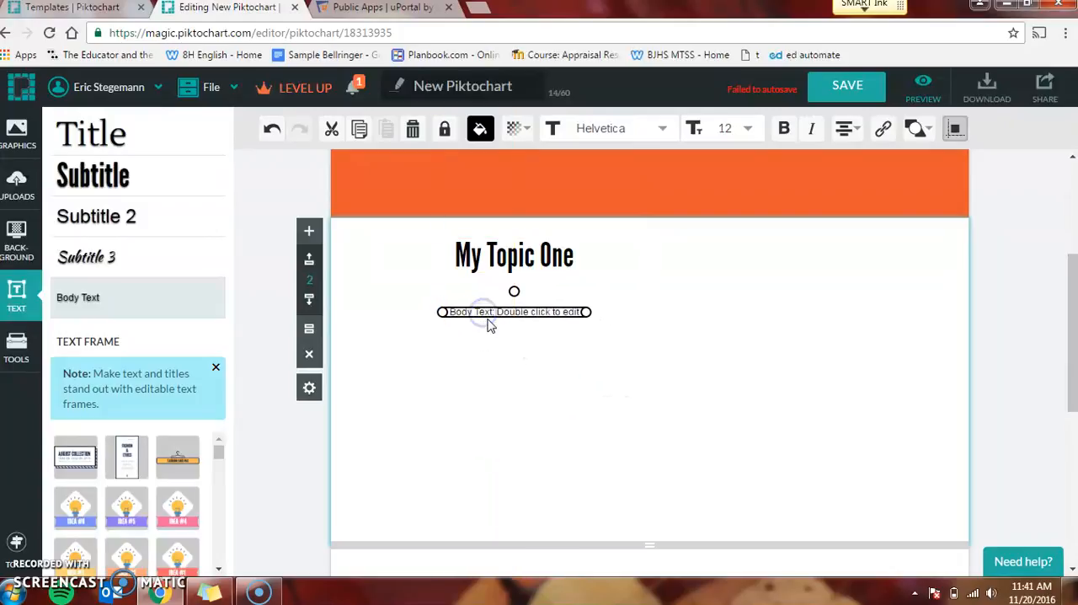
{"action": "double_click", "coordinate": [490, 312]}
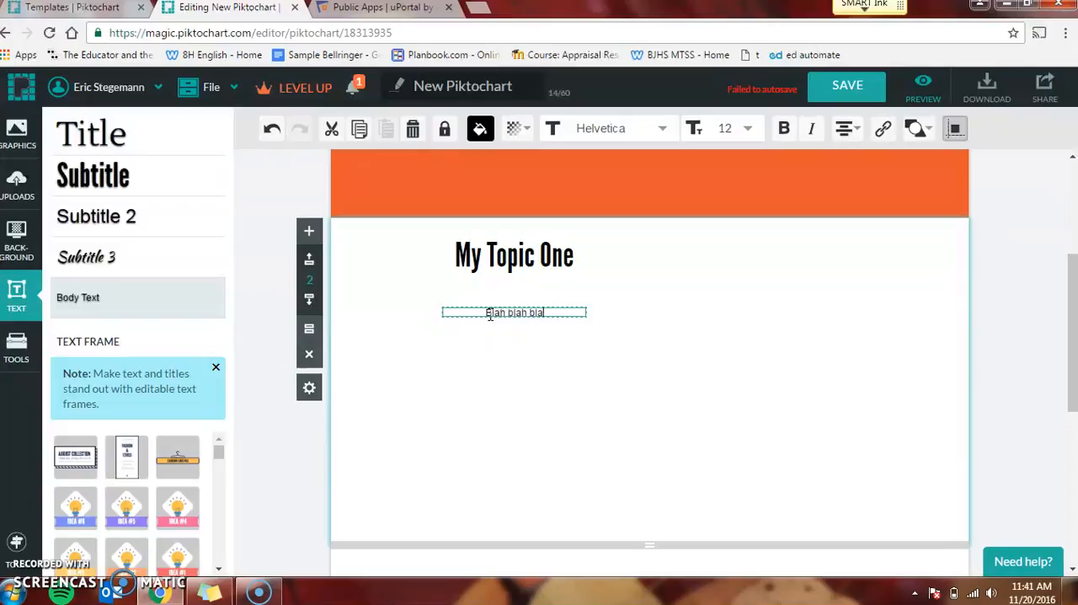
{"action": "left_click", "coordinate": [507, 388]}
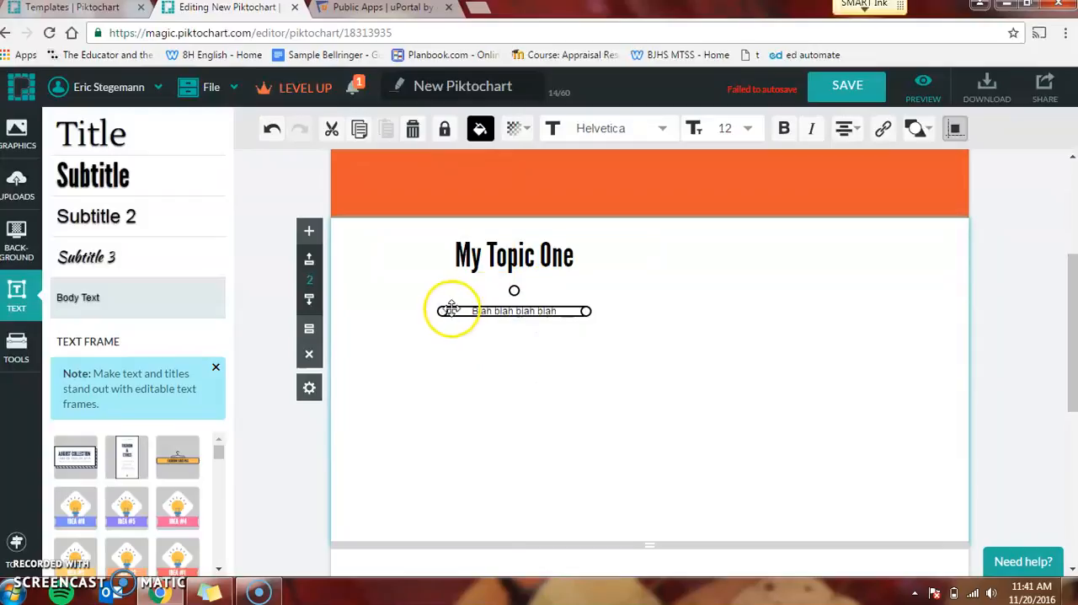
Step: Widen the "Blah blah blah blah" text box and set its font size to 17
{"action": "left_click_drag", "start_coordinate": [444, 311], "coordinate": [409, 312]}
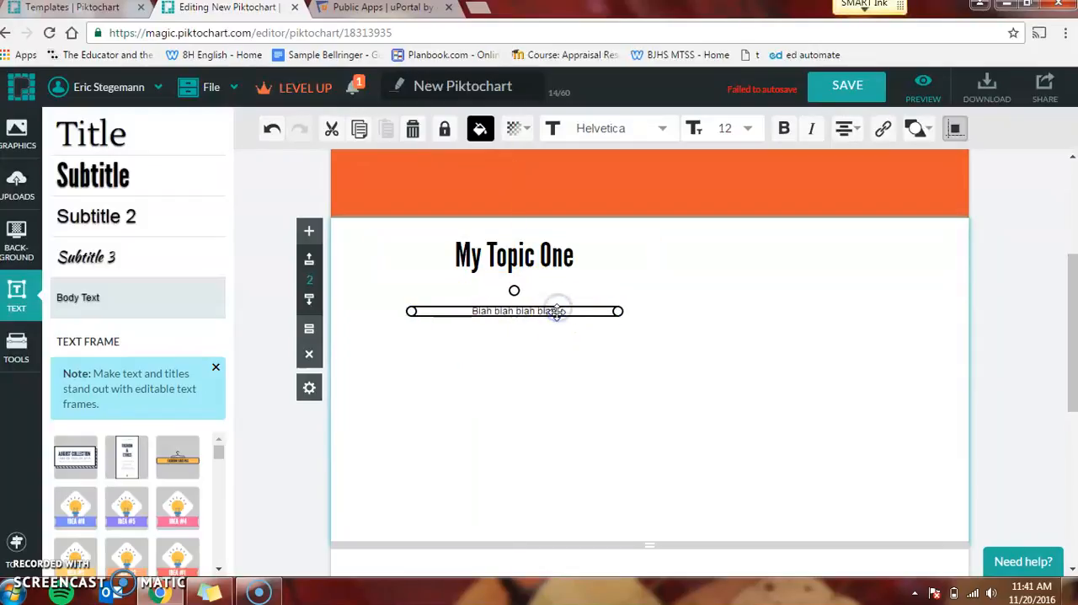
{"action": "left_click", "coordinate": [526, 426]}
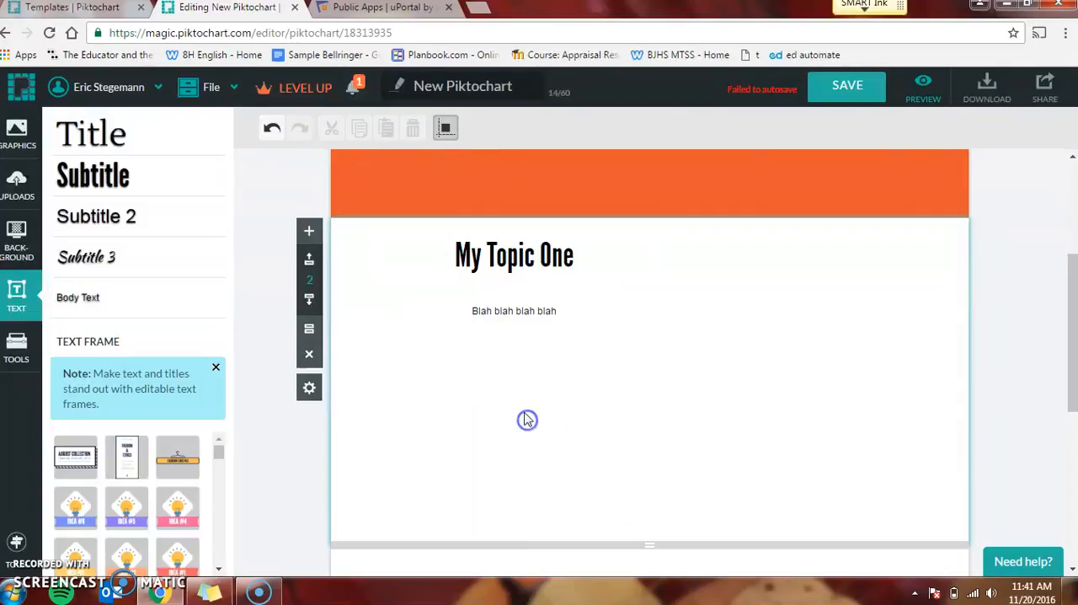
{"action": "left_click", "coordinate": [513, 310]}
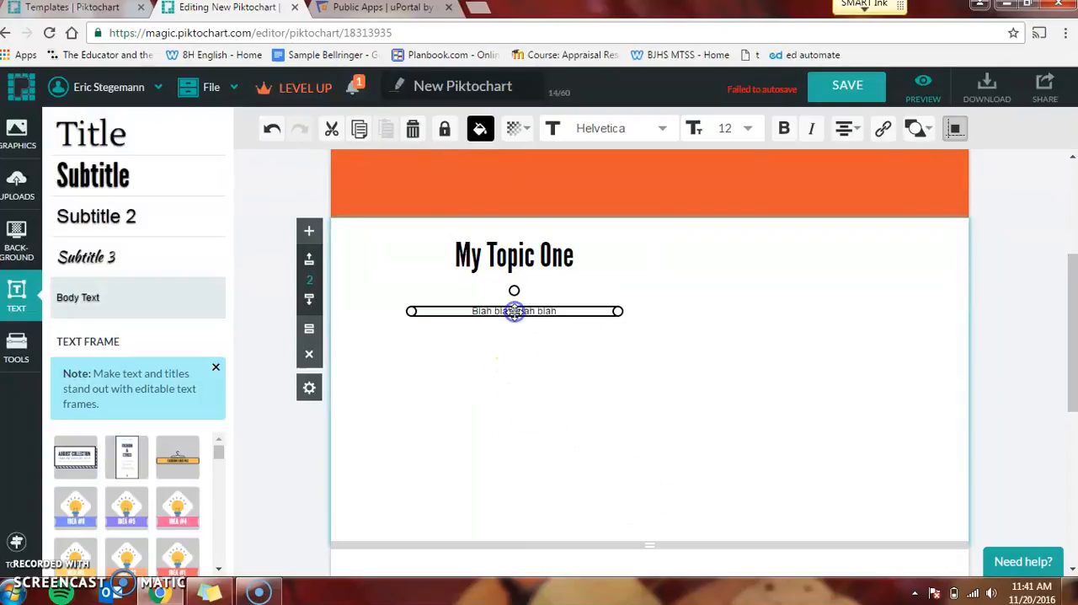
{"action": "left_click", "coordinate": [750, 130]}
{"action": "left_click", "coordinate": [711, 287]}
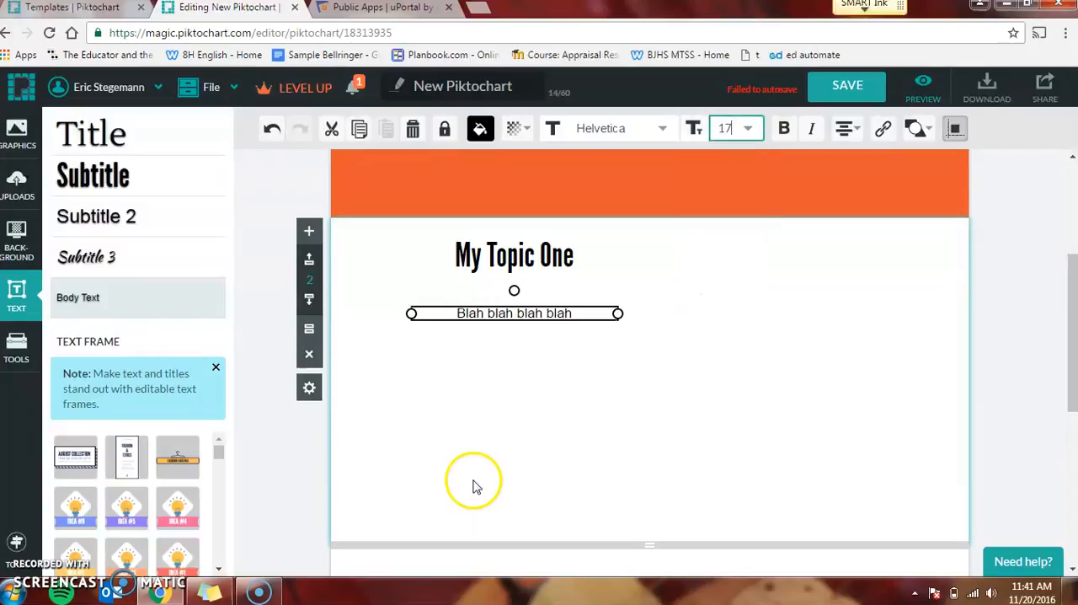
{"action": "left_click", "coordinate": [474, 486]}
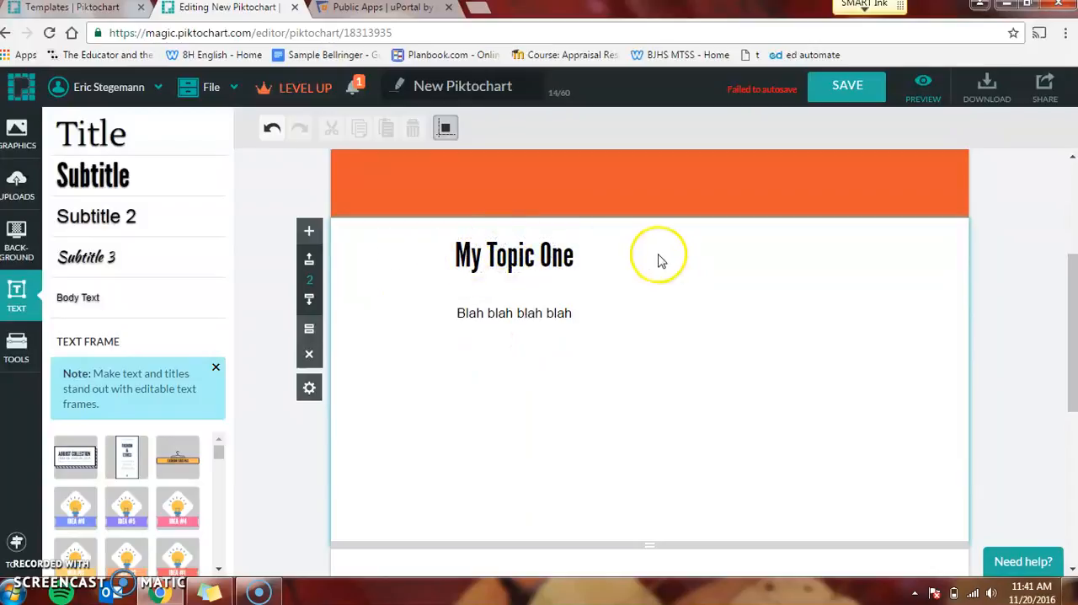
{"action": "left_click", "coordinate": [549, 317]}
{"action": "left_click", "coordinate": [537, 396]}
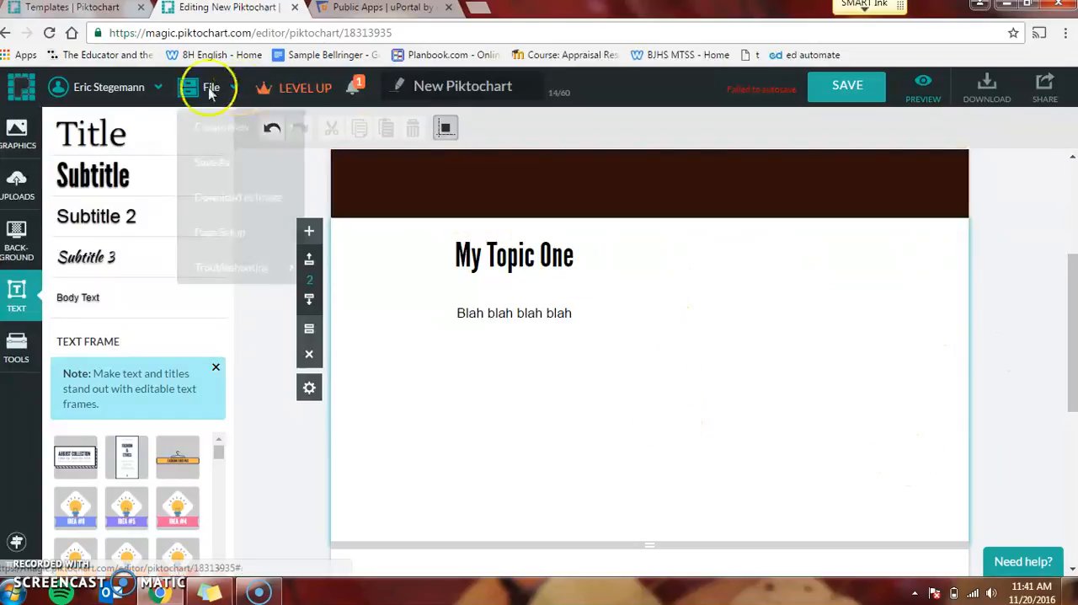
Step: Browse the Scenery category of the stock photos for the infographic
{"action": "left_click", "coordinate": [17, 134]}
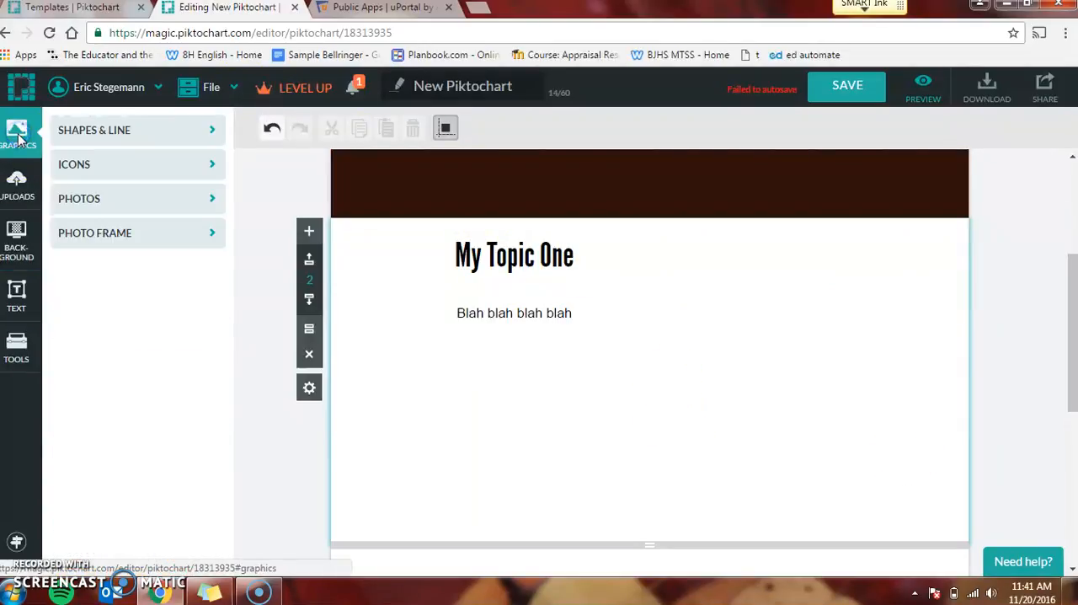
{"action": "left_click", "coordinate": [118, 206]}
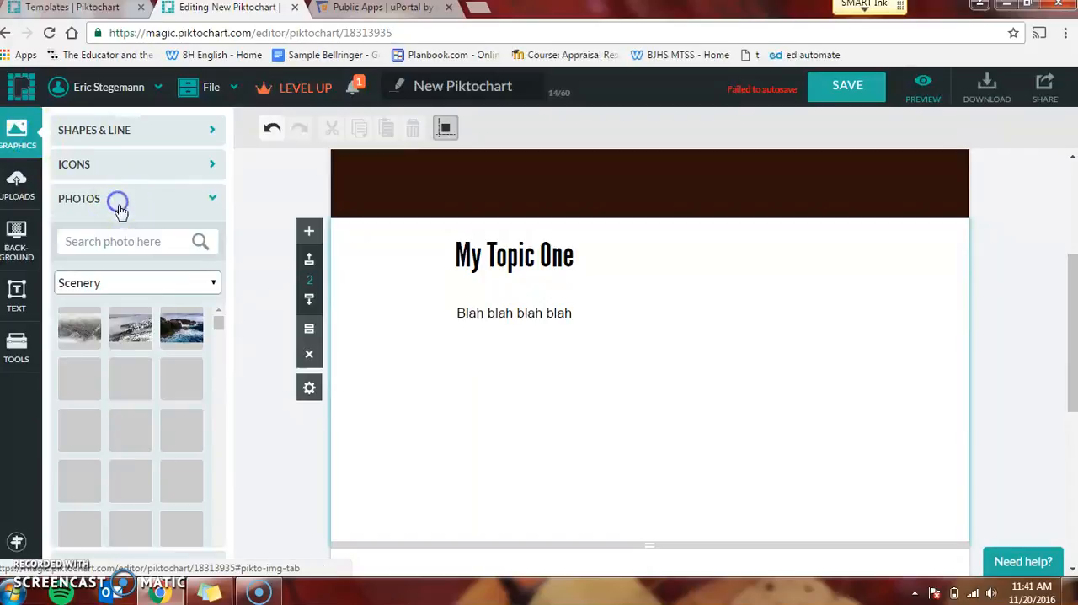
{"action": "scroll", "coordinate": [218, 333], "scroll_direction": "down", "scroll_amount": 2}
{"action": "scroll", "coordinate": [217, 333], "scroll_direction": "down", "scroll_amount": 3}
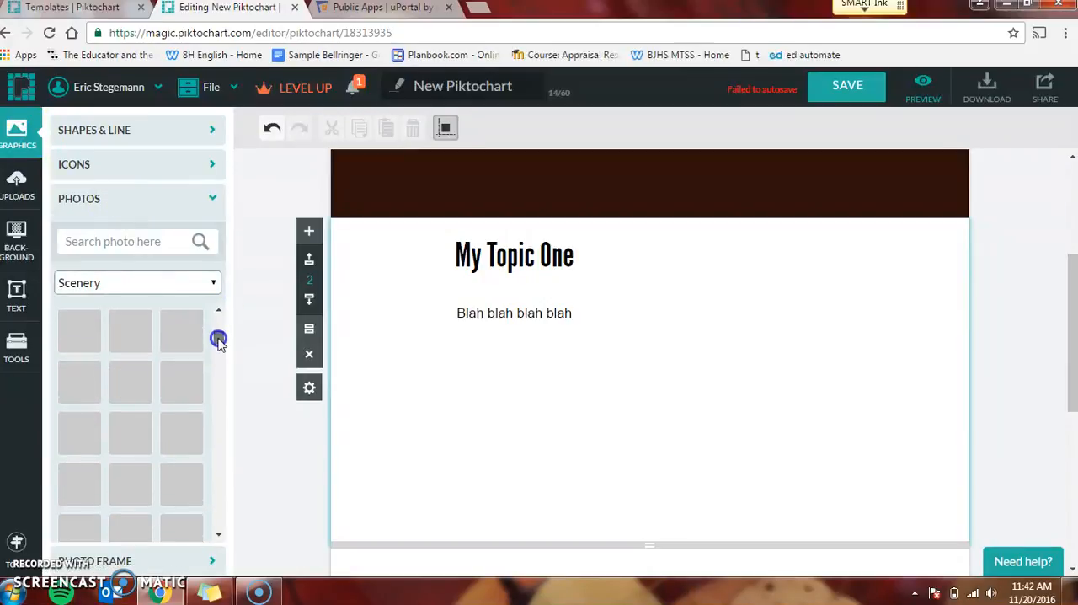
{"action": "scroll", "coordinate": [218, 338], "scroll_direction": "down", "scroll_amount": 3}
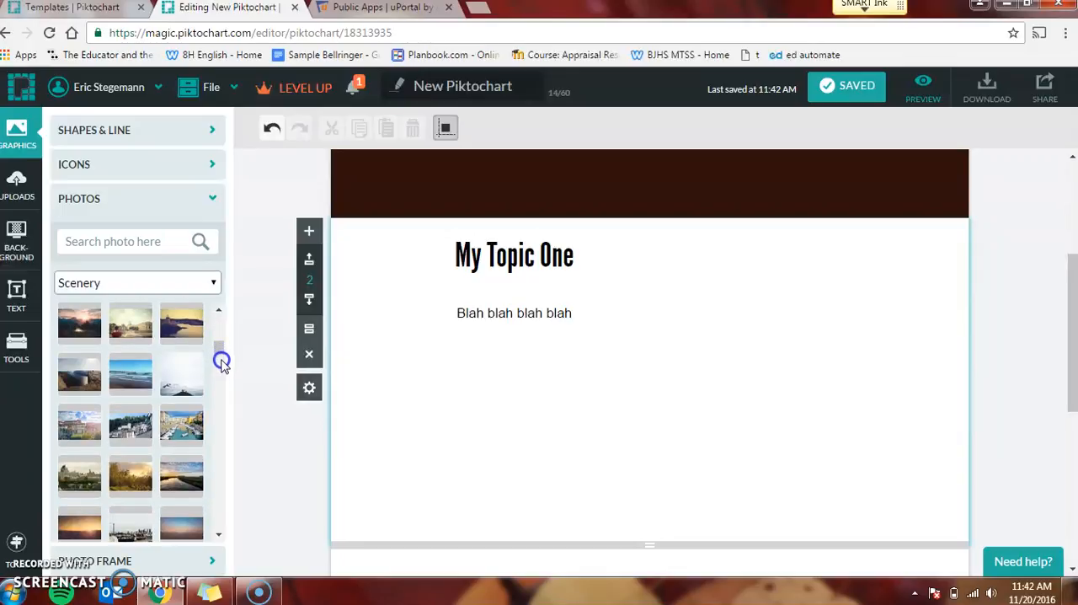
{"action": "scroll", "coordinate": [217, 362], "scroll_direction": "down", "scroll_amount": 3}
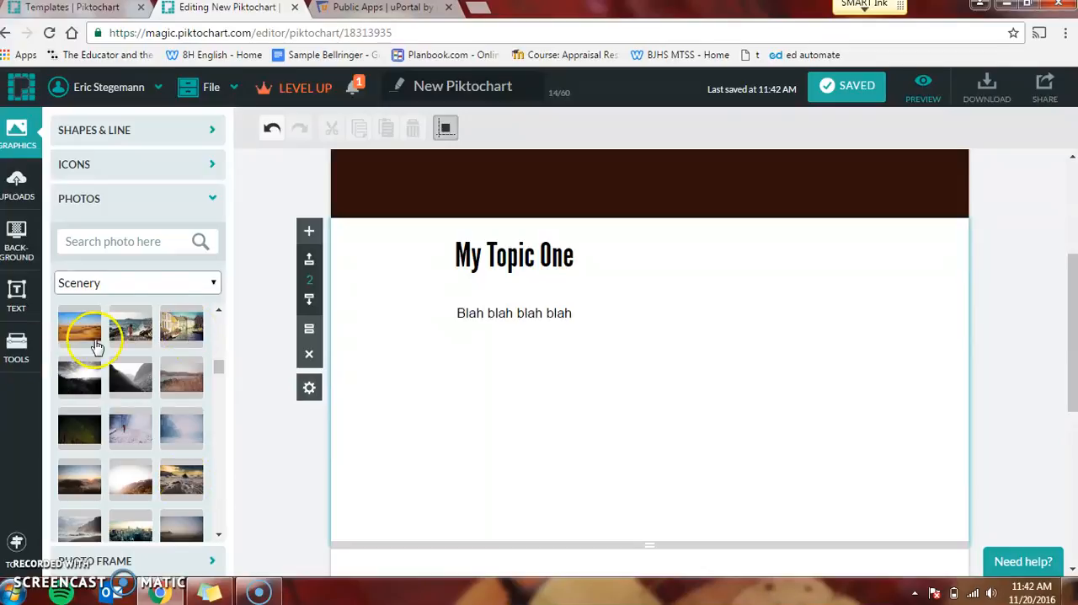
{"action": "left_click", "coordinate": [211, 201]}
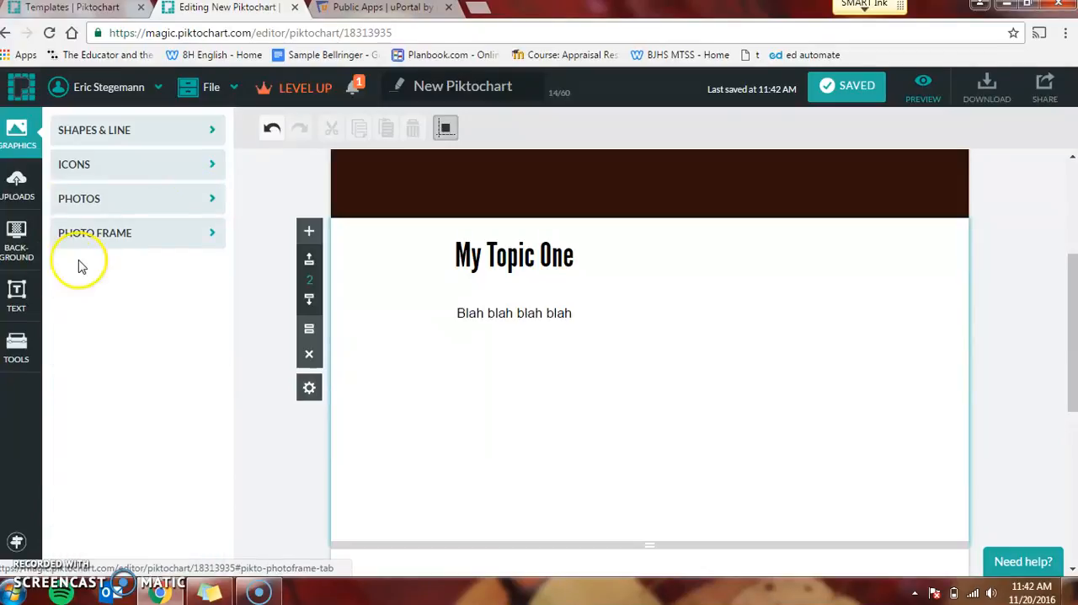
Step: Add the round striped "1950" photo frame beside the topic text in the second block and enlarge it to nearly the block's height
{"action": "left_click", "coordinate": [208, 237]}
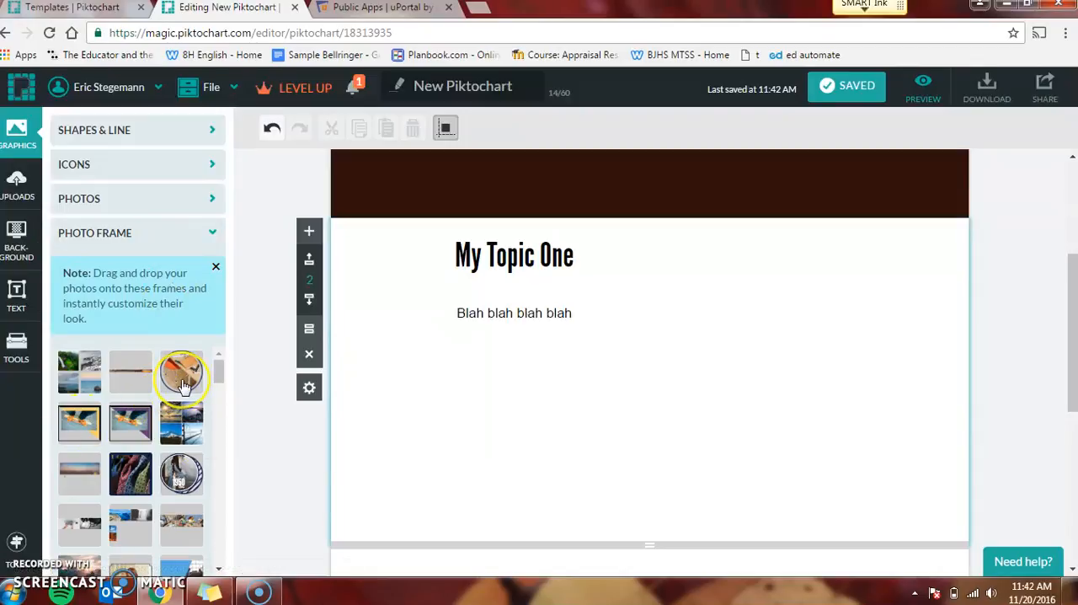
{"action": "mouse_move", "coordinate": [183, 385]}
{"action": "mouse_move", "coordinate": [127, 382]}
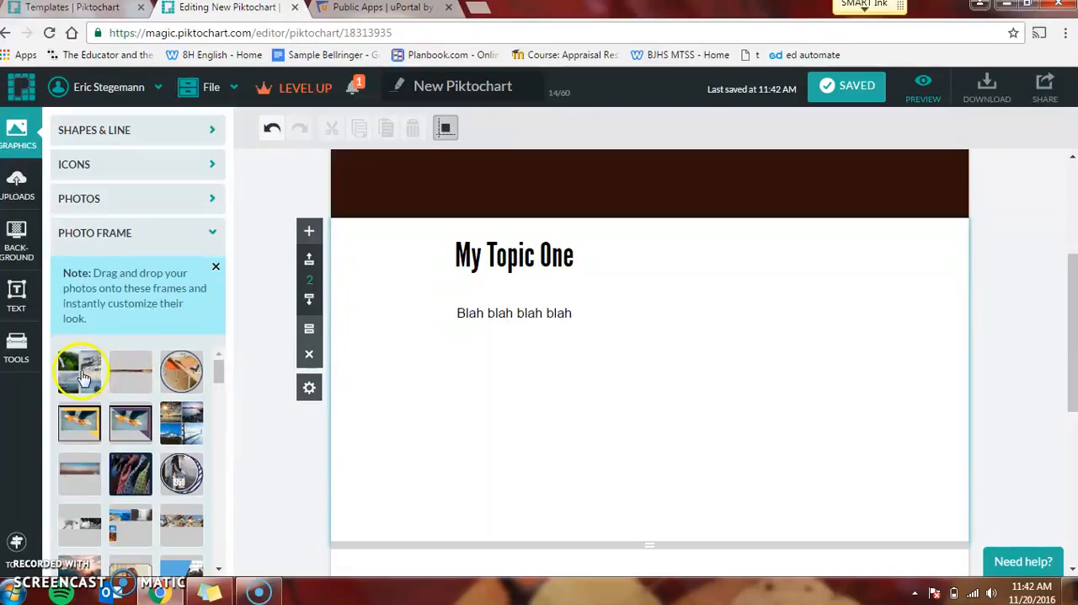
{"action": "mouse_move", "coordinate": [82, 378]}
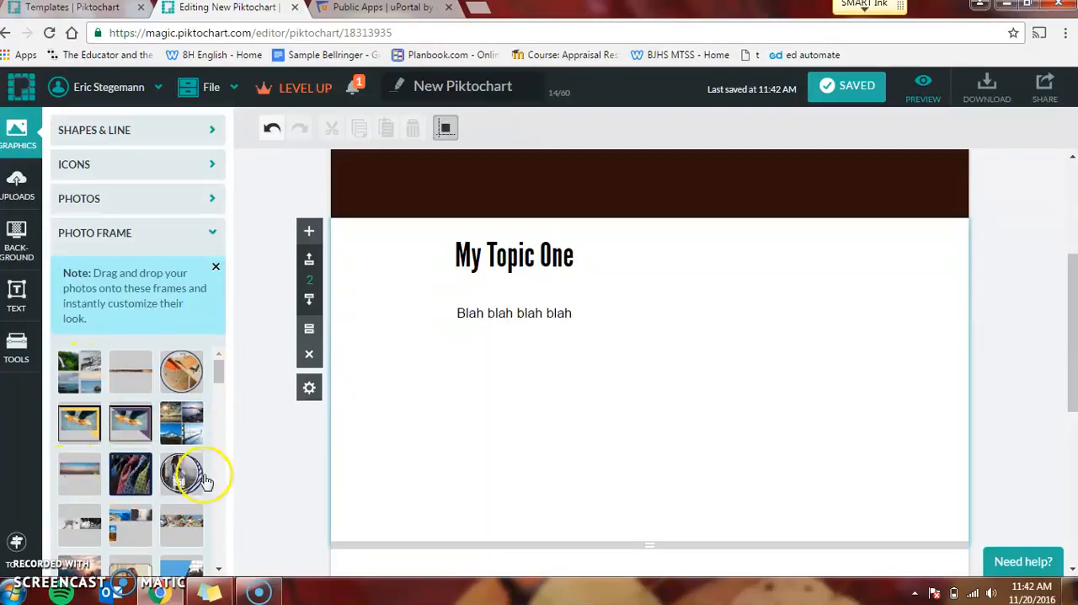
{"action": "left_click_drag", "start_coordinate": [180, 478], "coordinate": [775, 379]}
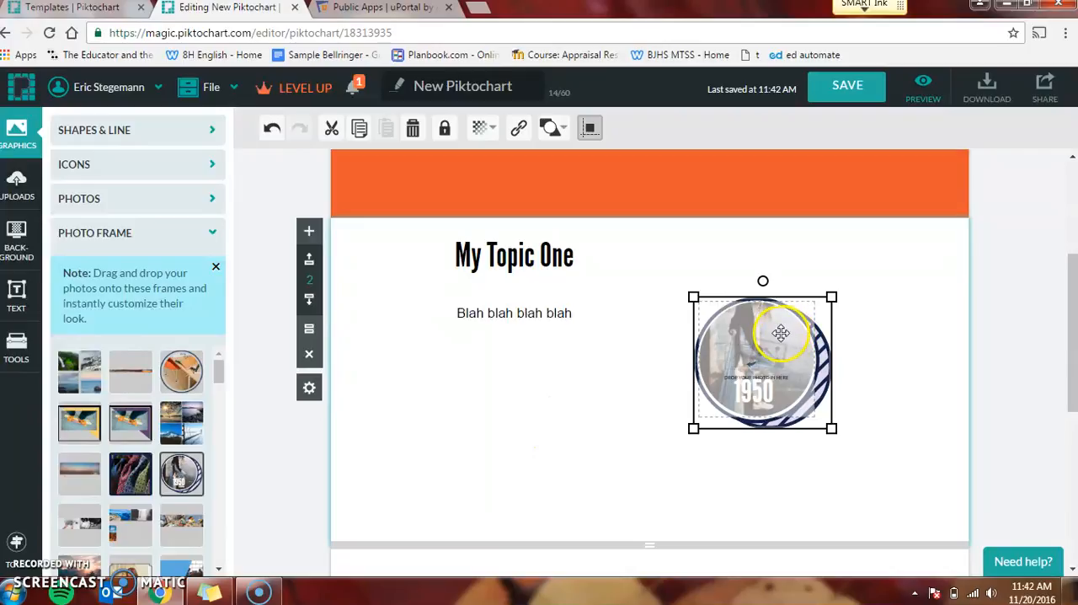
{"action": "left_click_drag", "start_coordinate": [715, 306], "coordinate": [681, 257]}
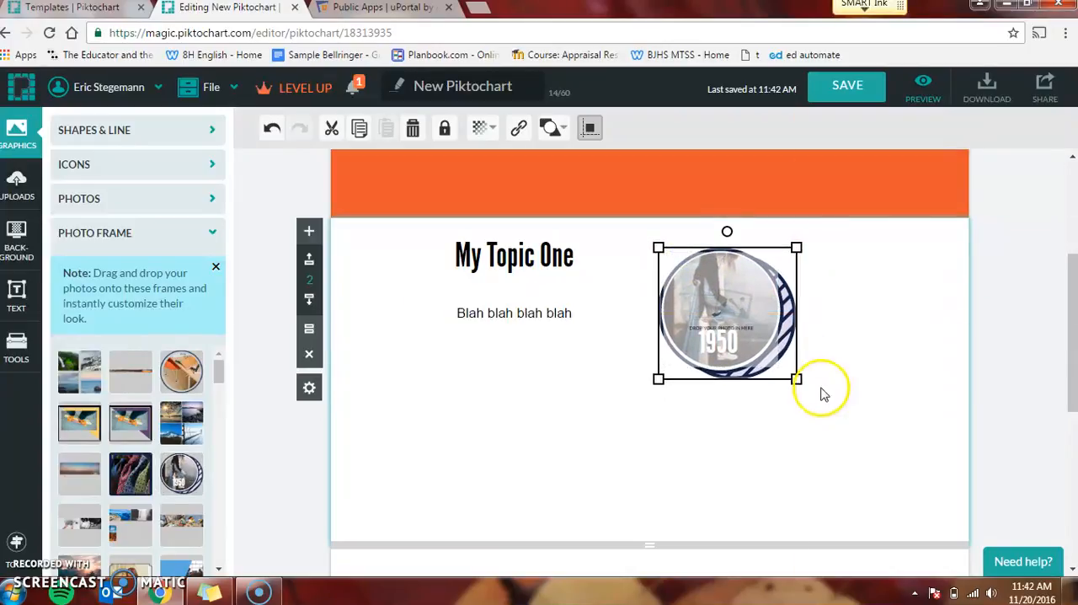
{"action": "left_click_drag", "start_coordinate": [796, 378], "coordinate": [891, 488]}
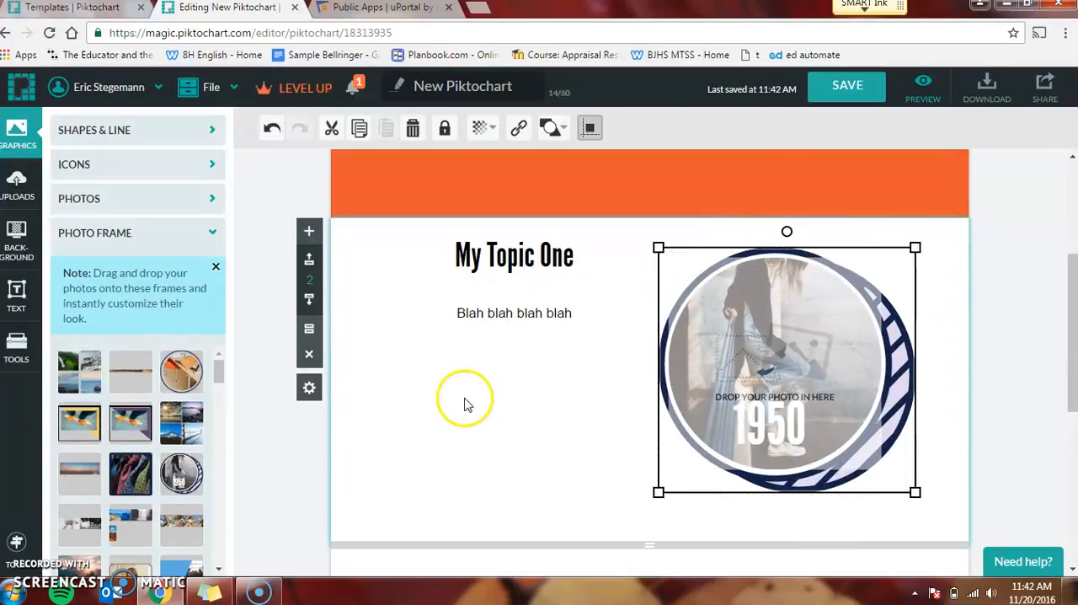
{"action": "left_click", "coordinate": [543, 406]}
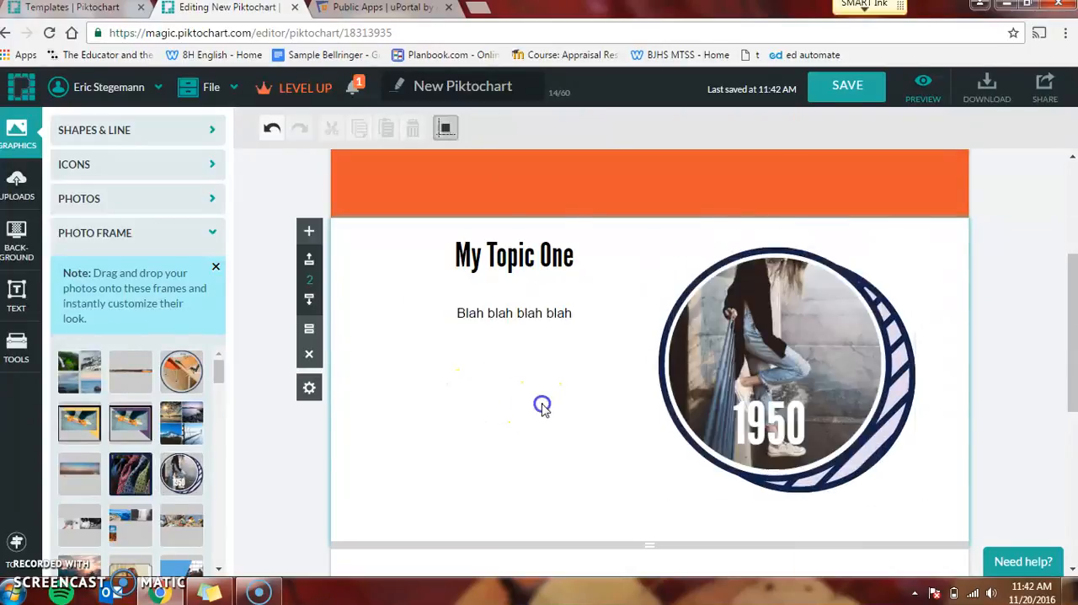
{"action": "left_click", "coordinate": [806, 327]}
{"action": "left_click", "coordinate": [521, 412]}
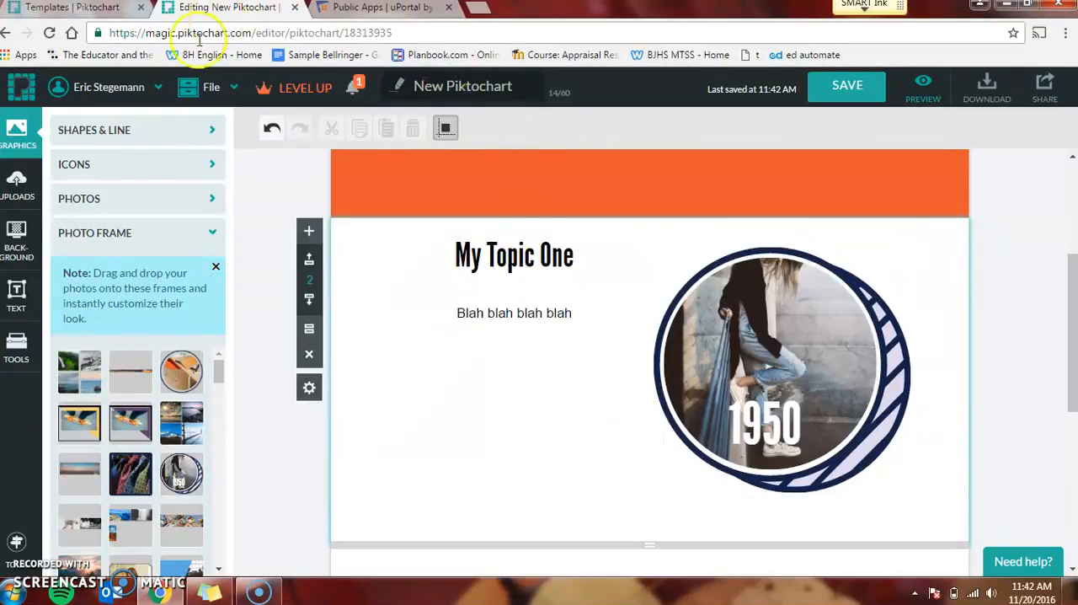
Step: Try to fill the enlarged round "1950" frame with a mountain photo from the Scenery category
{"action": "left_click", "coordinate": [144, 200]}
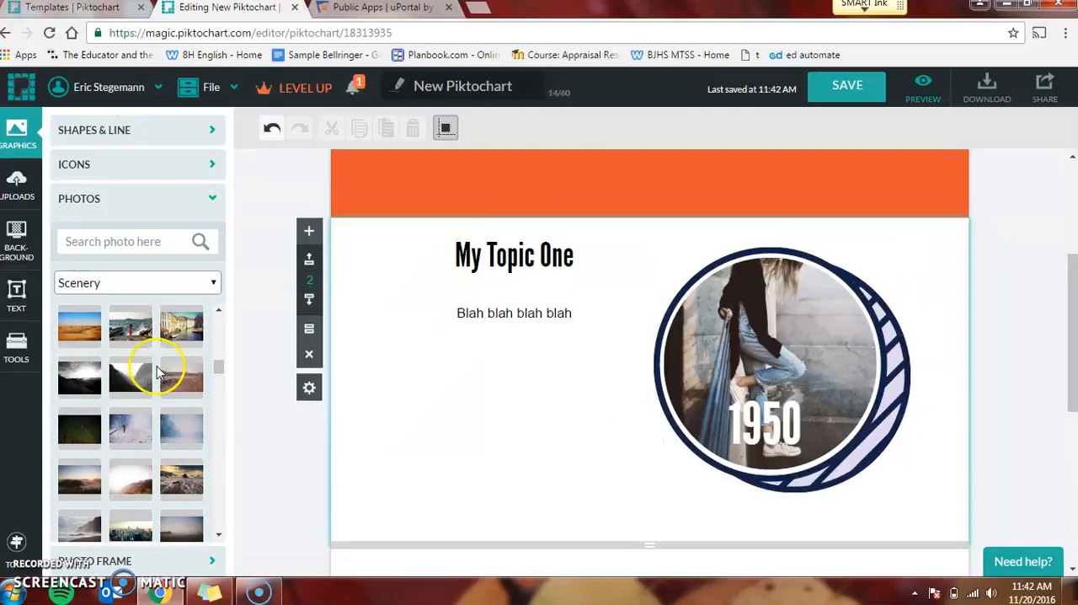
{"action": "left_click", "coordinate": [170, 382]}
{"action": "left_click_drag", "start_coordinate": [818, 272], "coordinate": [757, 329]}
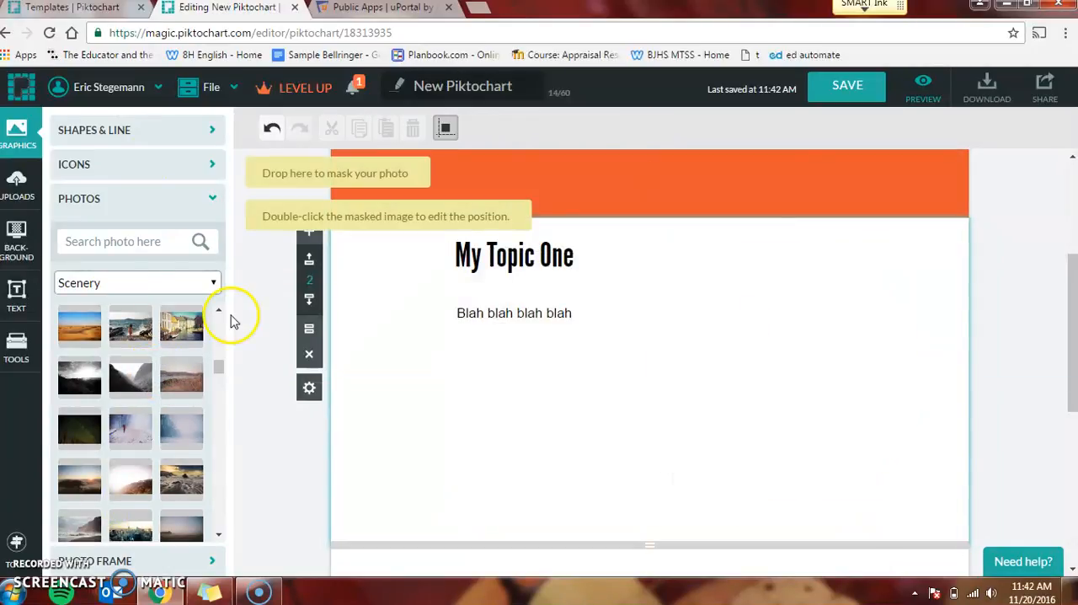
Step: Place a new round striped "1950" photo frame beside the topic text and fill it with the grey misty mountain Scenery photo
{"action": "left_click", "coordinate": [207, 200]}
{"action": "left_click", "coordinate": [211, 245]}
{"action": "left_click_drag", "start_coordinate": [179, 451], "coordinate": [763, 343]}
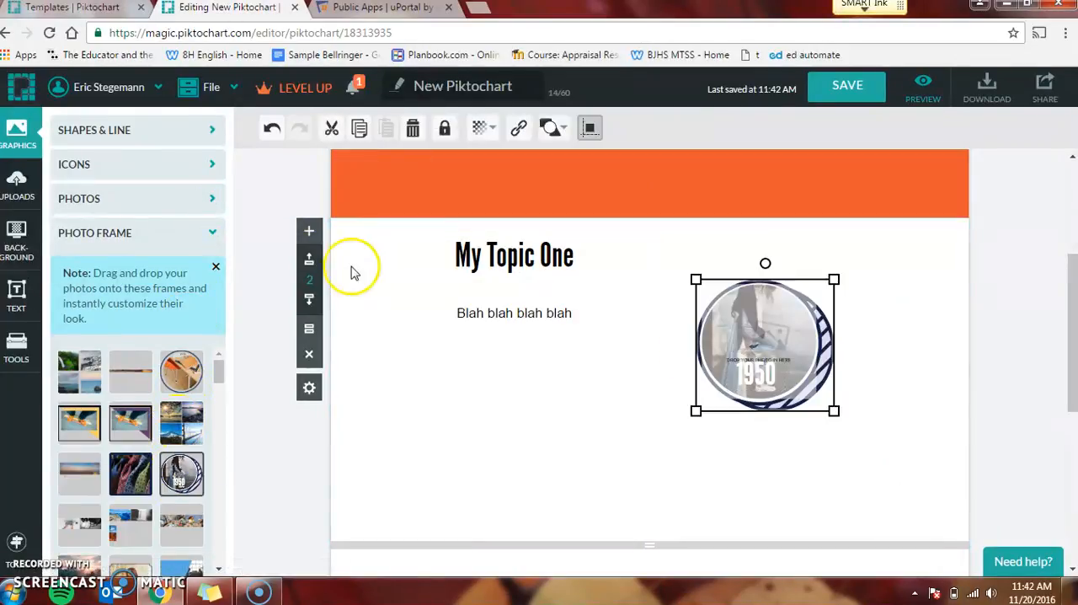
{"action": "left_click", "coordinate": [190, 206]}
{"action": "left_click_drag", "start_coordinate": [144, 378], "coordinate": [729, 356]}
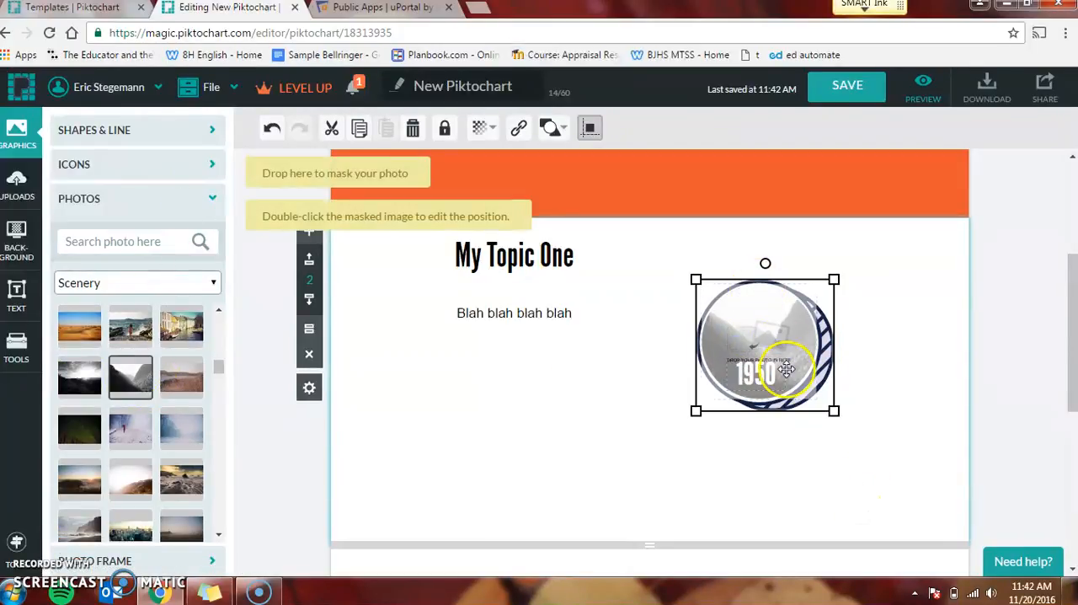
Step: Enlarge the photo-filled round "1950" frame beside the My Topic One text until it nearly fills the block's height
{"action": "left_click", "coordinate": [592, 447]}
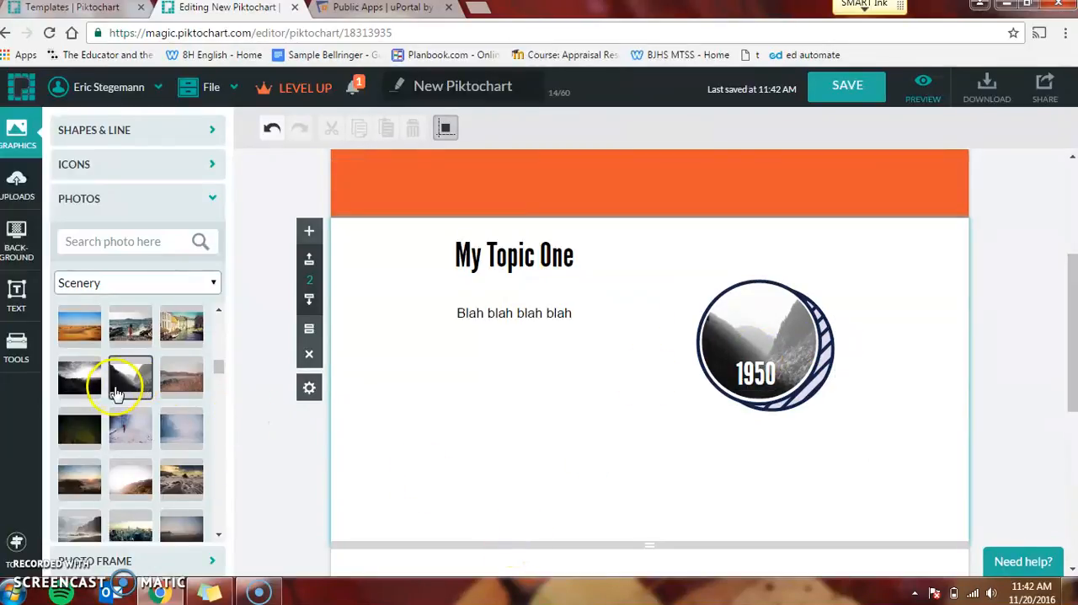
{"action": "mouse_move", "coordinate": [123, 393]}
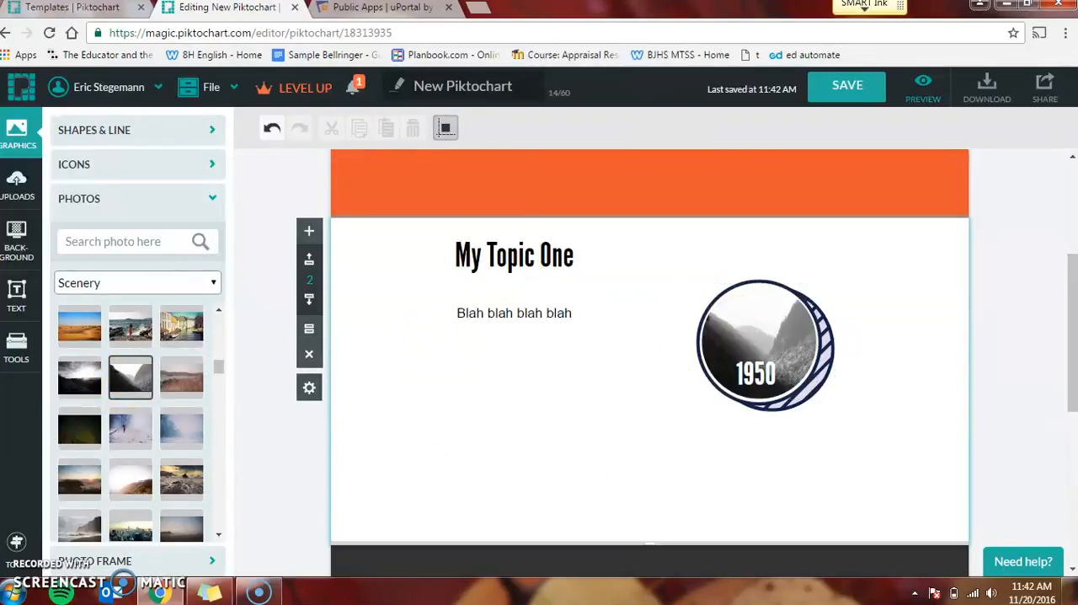
{"action": "left_click", "coordinate": [763, 317]}
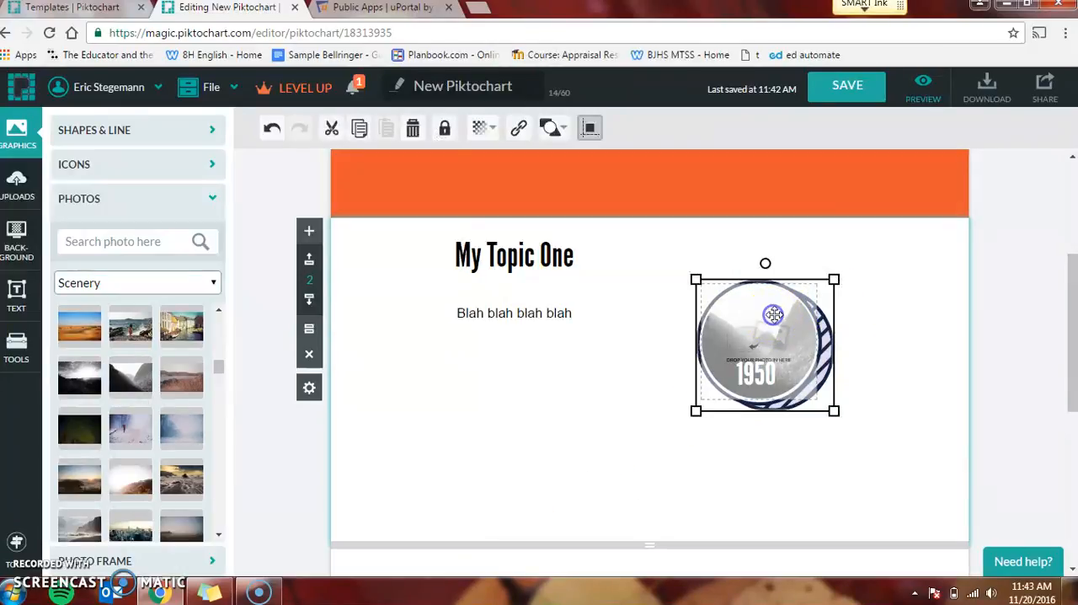
{"action": "left_click_drag", "start_coordinate": [834, 415], "coordinate": [935, 502]}
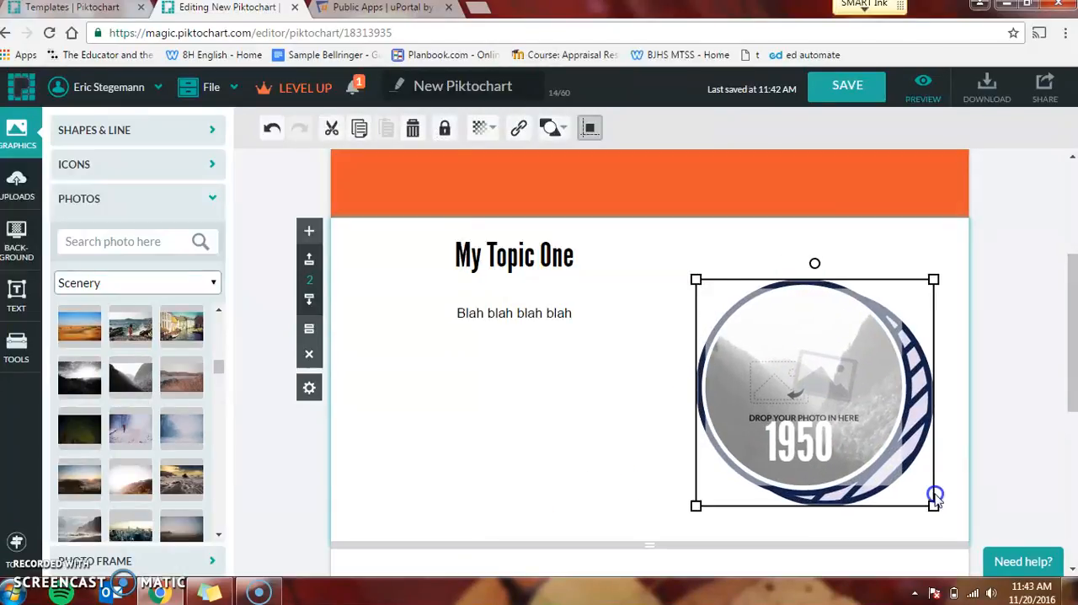
{"action": "left_click", "coordinate": [551, 388]}
Step: Add a Subtitle text reading "My topic two" along the upper edge of the third block
{"action": "left_click_drag", "start_coordinate": [1064, 277], "coordinate": [1036, 404]}
{"action": "left_click", "coordinate": [668, 322]}
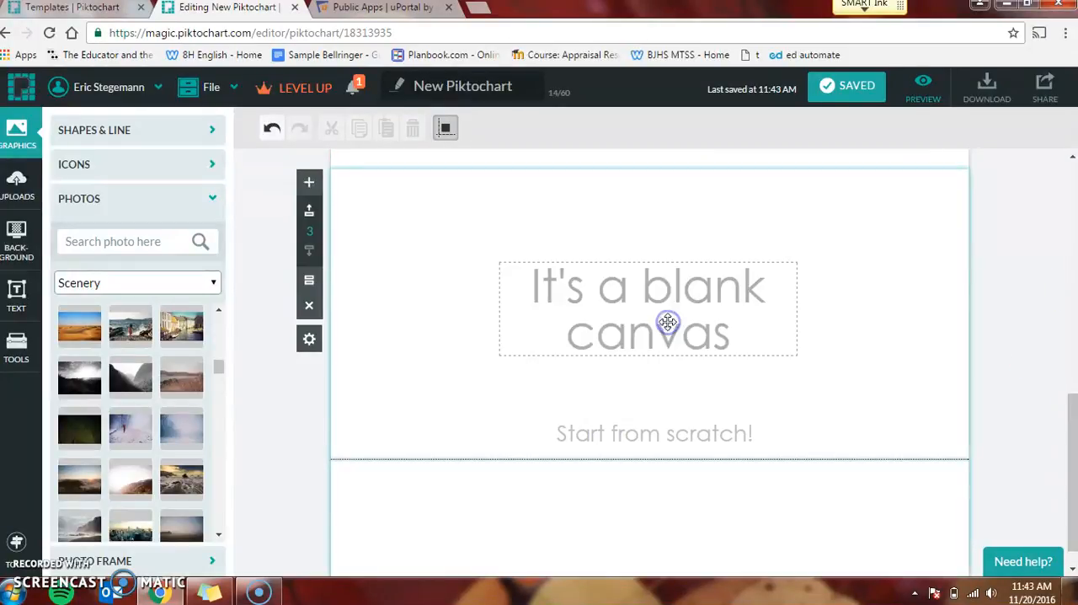
{"action": "left_click_drag", "start_coordinate": [1074, 430], "coordinate": [1069, 460]}
{"action": "left_click", "coordinate": [681, 375]}
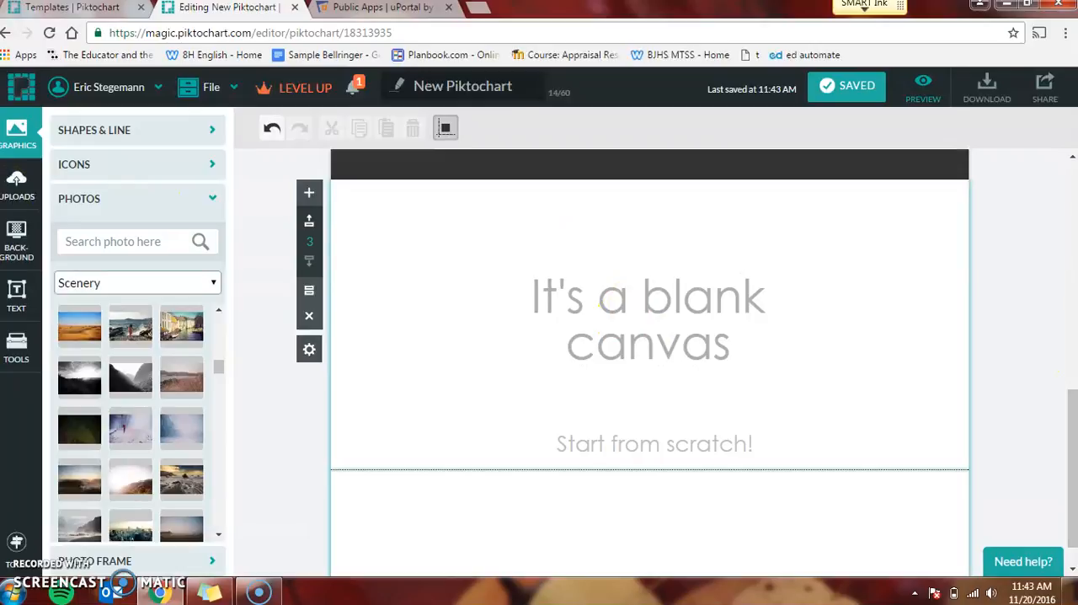
{"action": "left_click", "coordinate": [16, 297]}
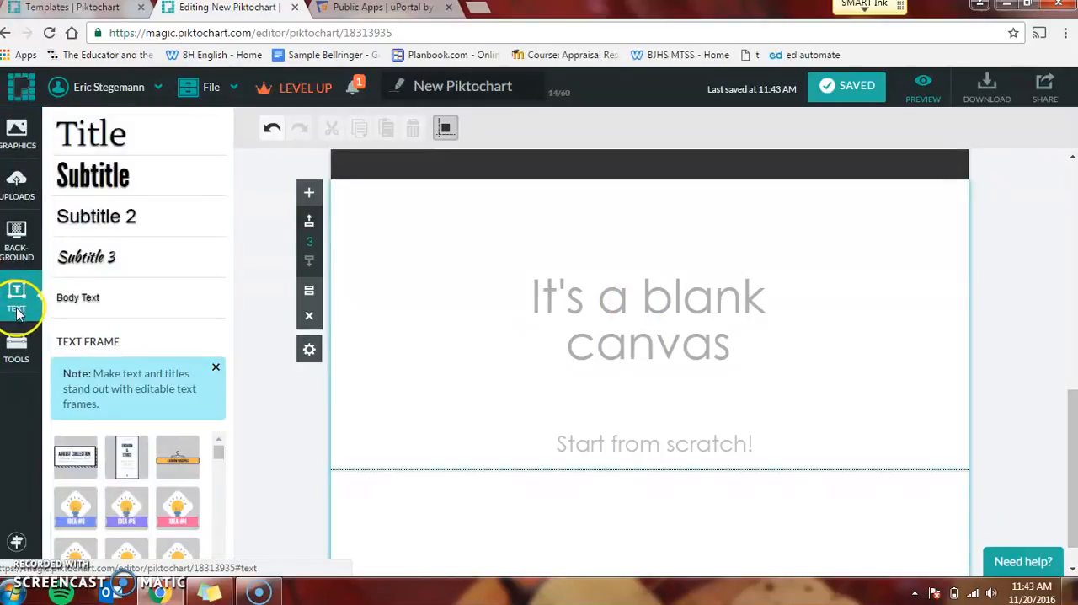
{"action": "left_click_drag", "start_coordinate": [101, 175], "coordinate": [478, 223]}
{"action": "type", "text": "My topic two"}
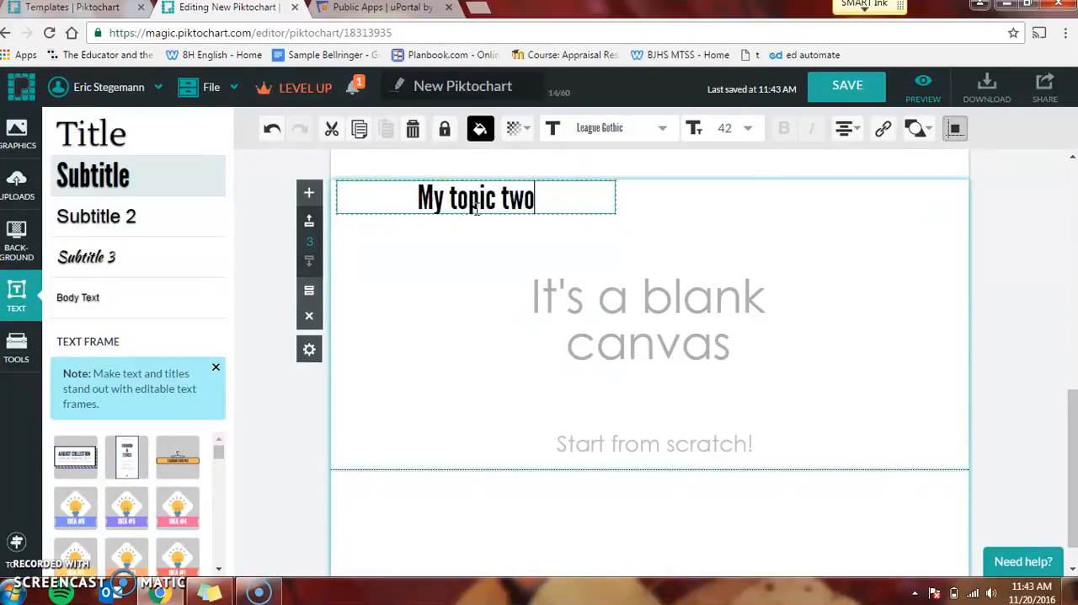
{"action": "left_click", "coordinate": [498, 416]}
{"action": "left_click", "coordinate": [370, 232]}
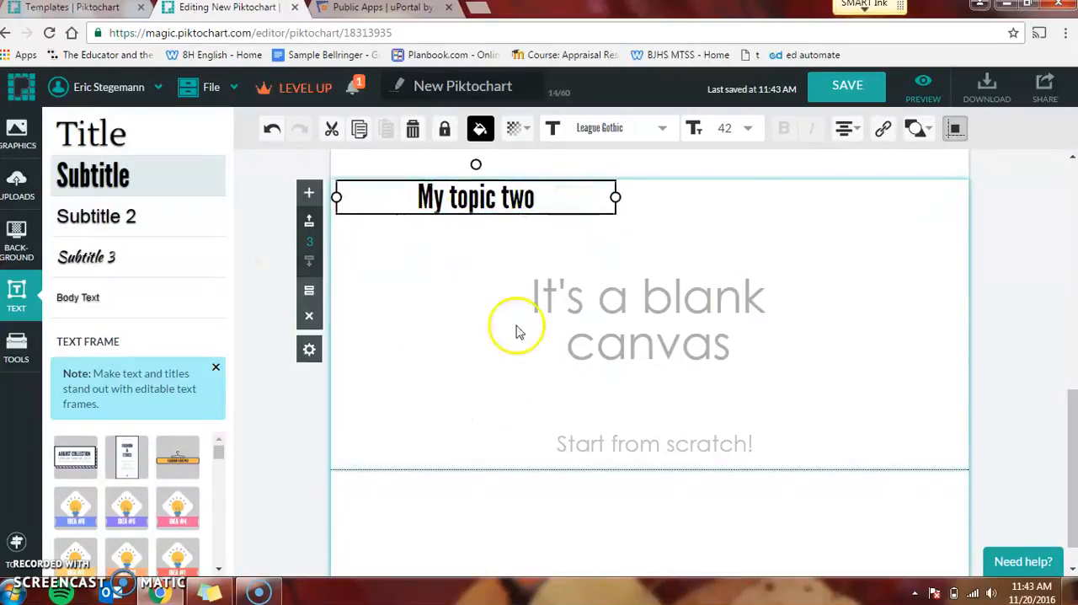
Step: Capitalize the third block's heading so that it reads "My Topic Two"
{"action": "double_click", "coordinate": [456, 198]}
{"action": "left_click", "coordinate": [460, 199]}
{"action": "key", "text": "BackSpace"}
{"action": "type", "text": "T"}
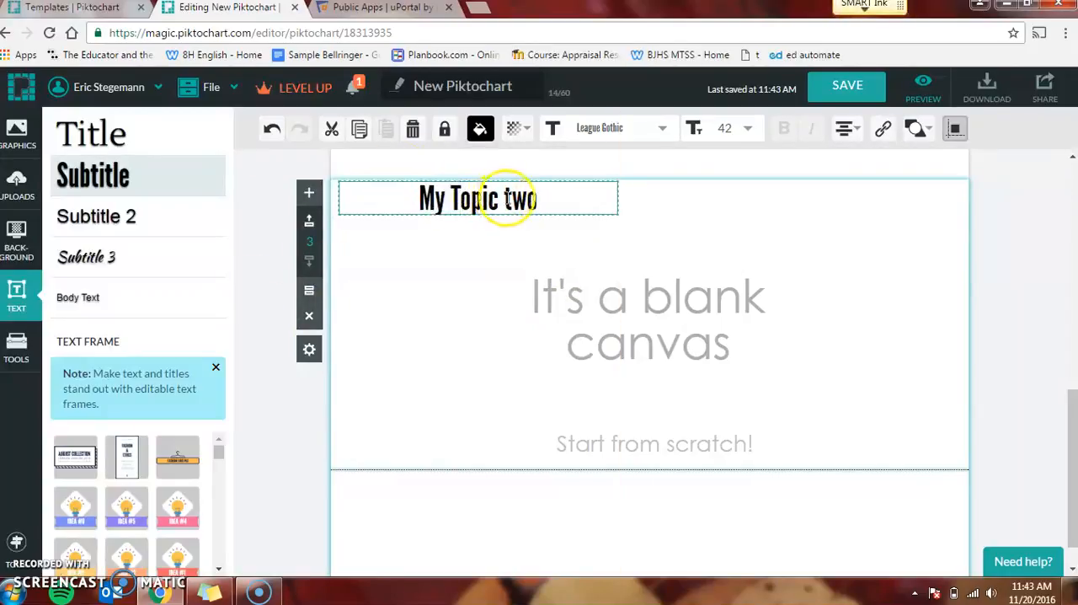
{"action": "key", "text": "BackSpace"}
{"action": "type", "text": "T"}
{"action": "left_click", "coordinate": [444, 320]}
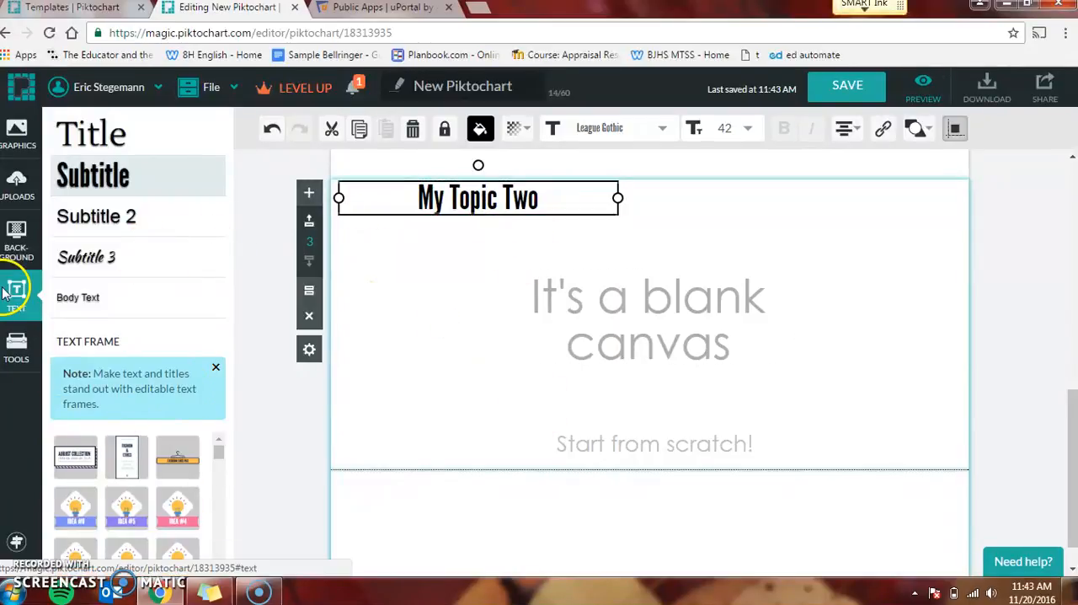
Step: Start a new chart for the third block and set its type to vertical bars
{"action": "left_click", "coordinate": [17, 355]}
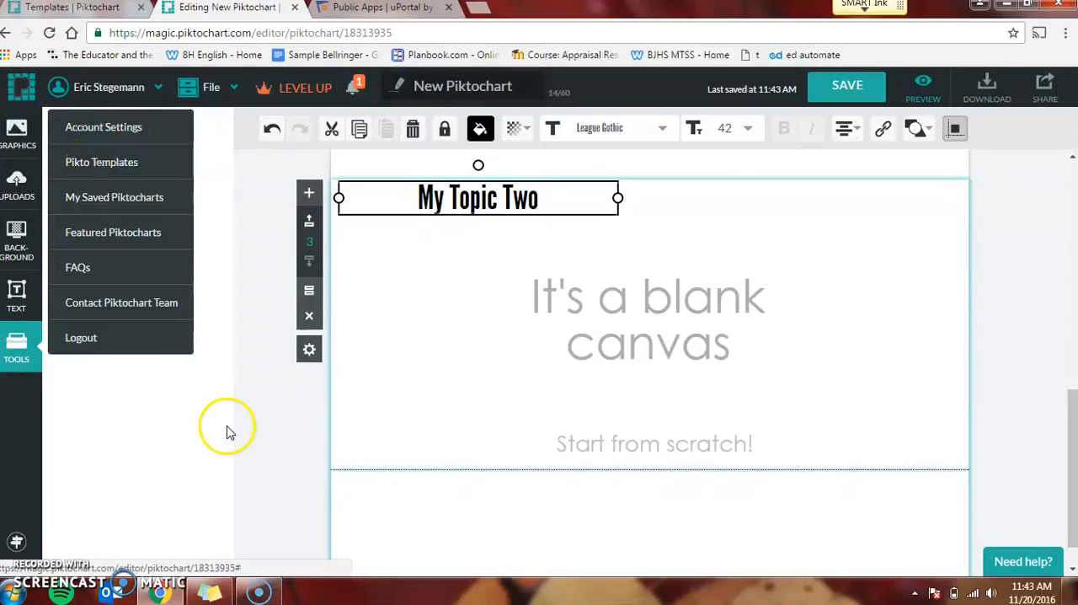
{"action": "left_click_drag", "start_coordinate": [106, 169], "coordinate": [749, 318]}
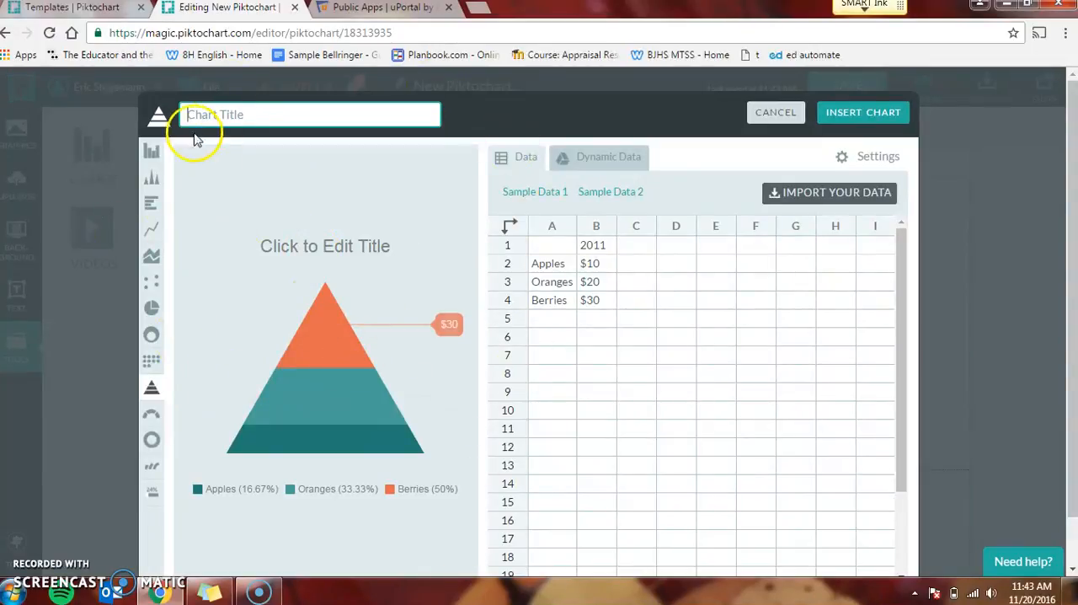
{"action": "left_click", "coordinate": [151, 204]}
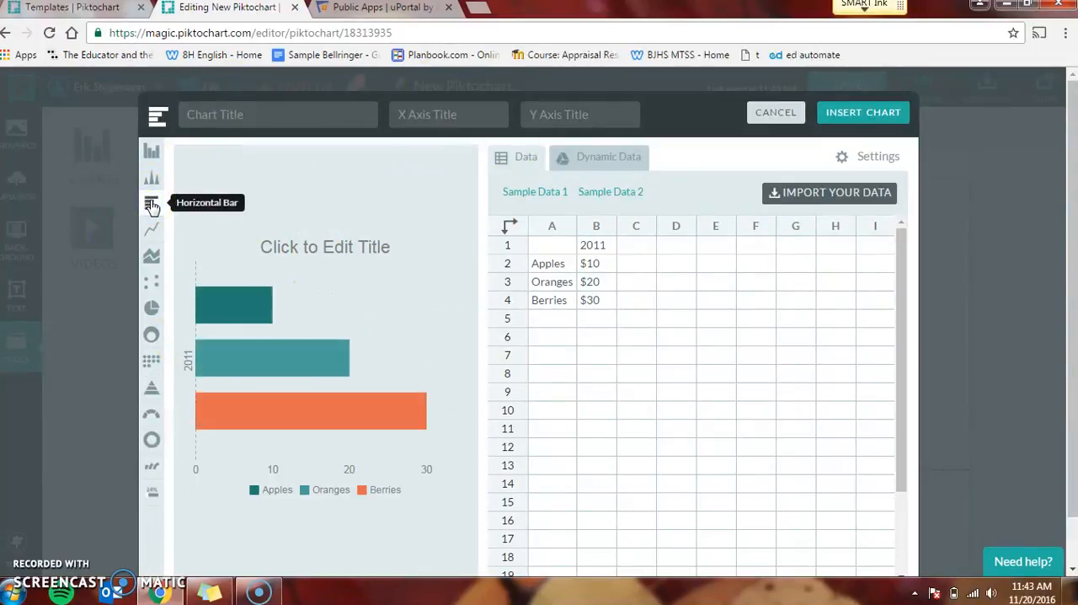
{"action": "left_click", "coordinate": [150, 152]}
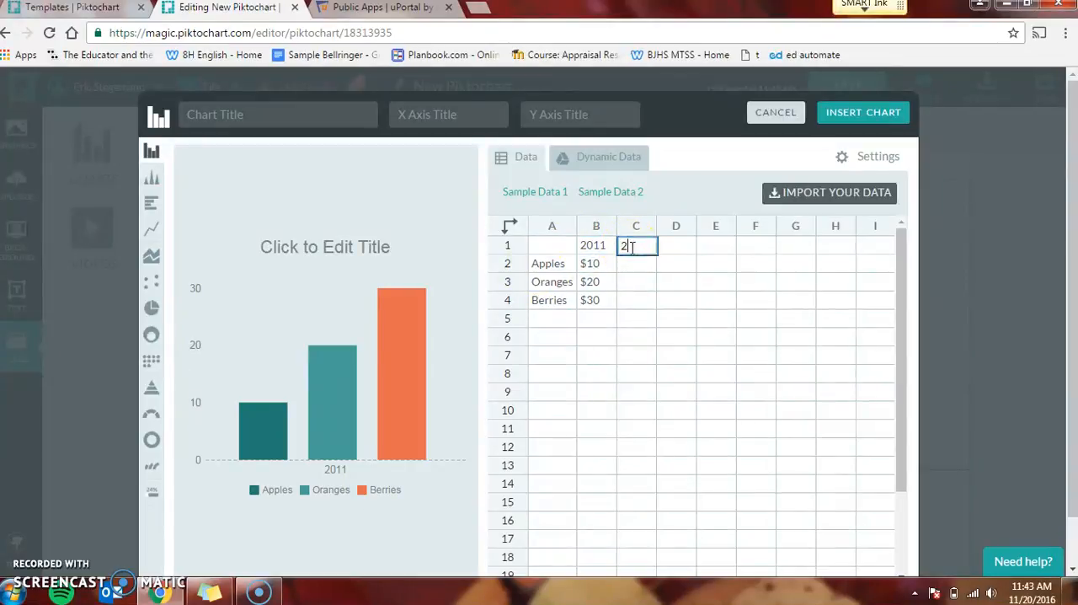
Step: Add 2012 and 2013 columns to the chart data, with 2012 values of 23 for Apples, 67 for Oranges and 24 for Berries
{"action": "left_click", "coordinate": [681, 249]}
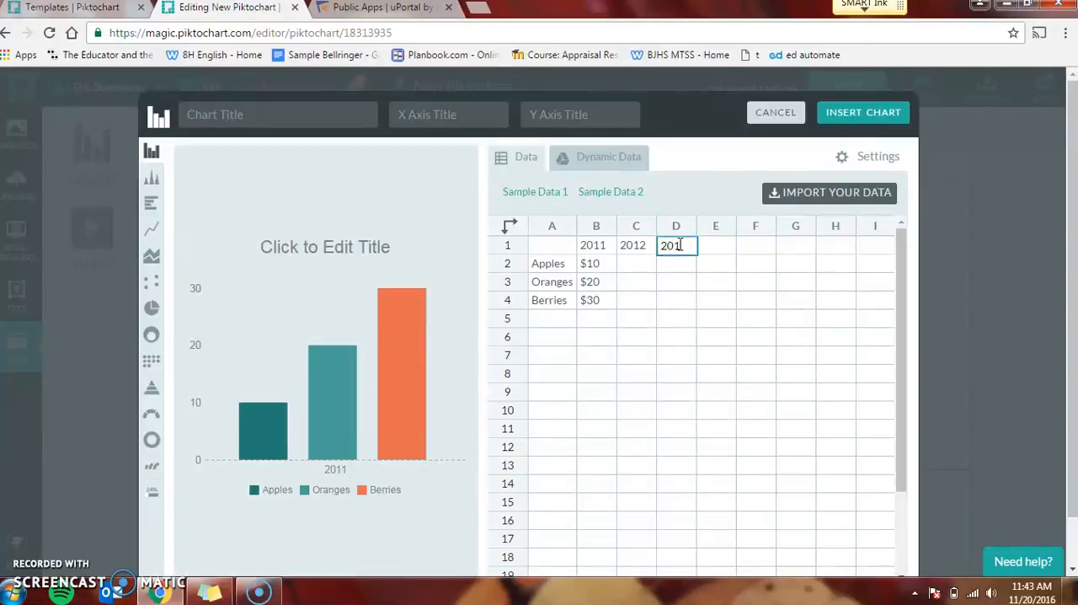
{"action": "left_click", "coordinate": [677, 299]}
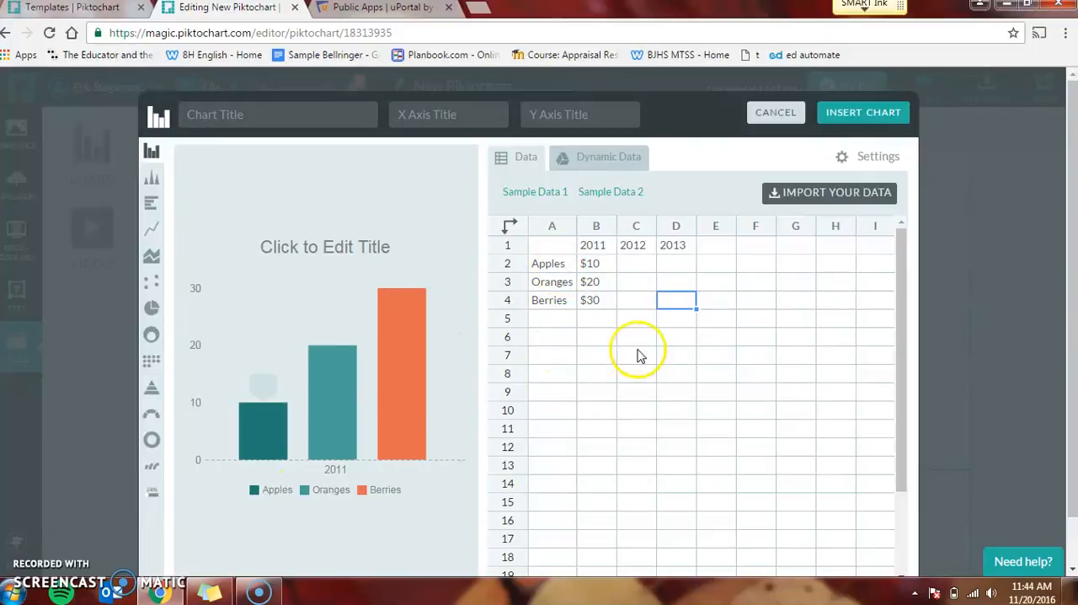
{"action": "left_click", "coordinate": [624, 264]}
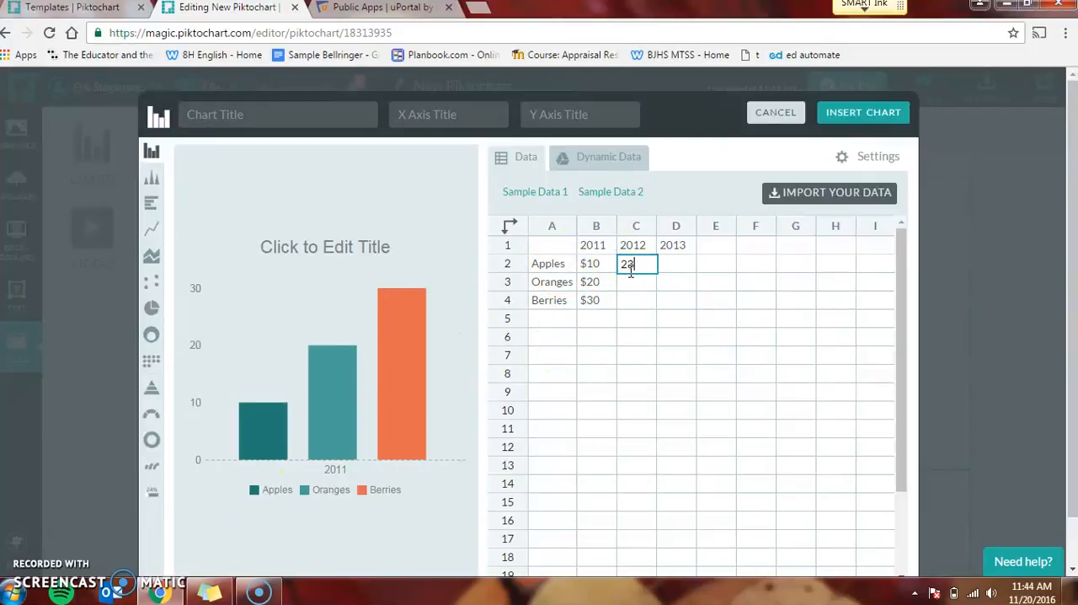
{"action": "left_click", "coordinate": [636, 284]}
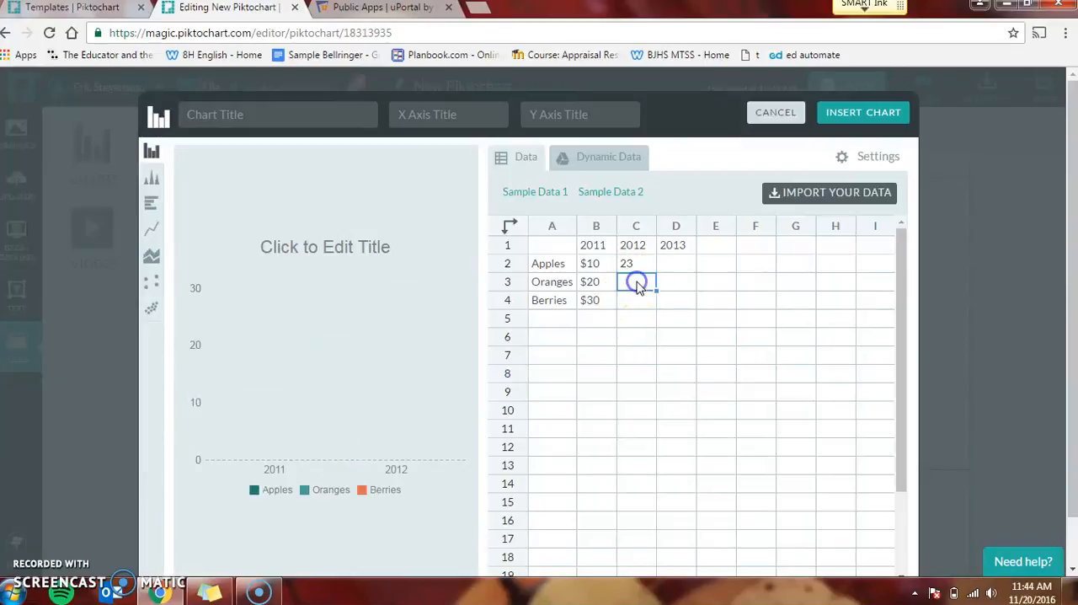
{"action": "left_click", "coordinate": [637, 303]}
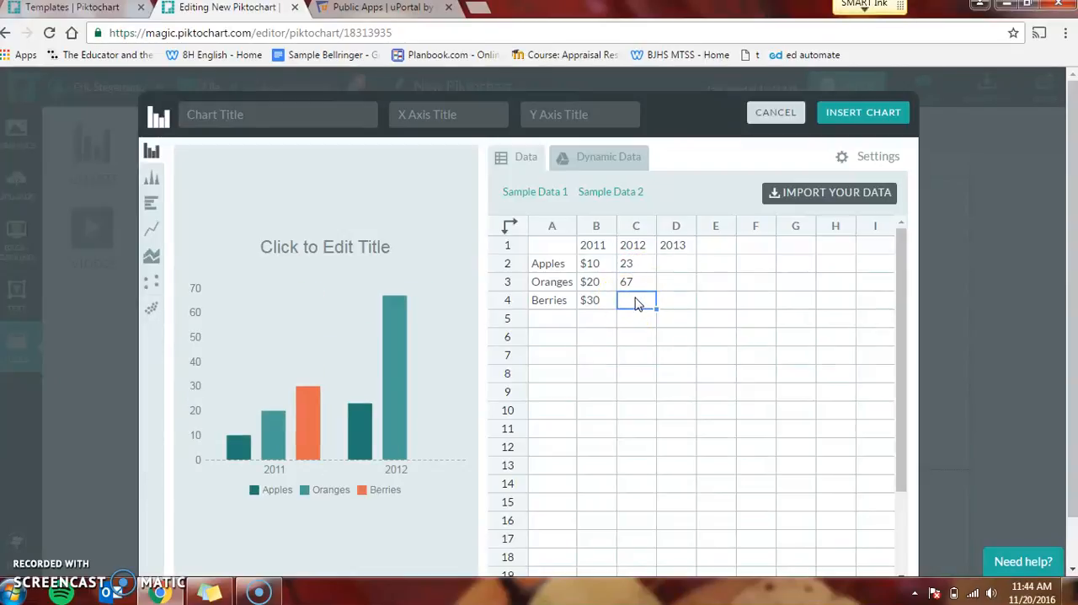
{"action": "left_click", "coordinate": [684, 263]}
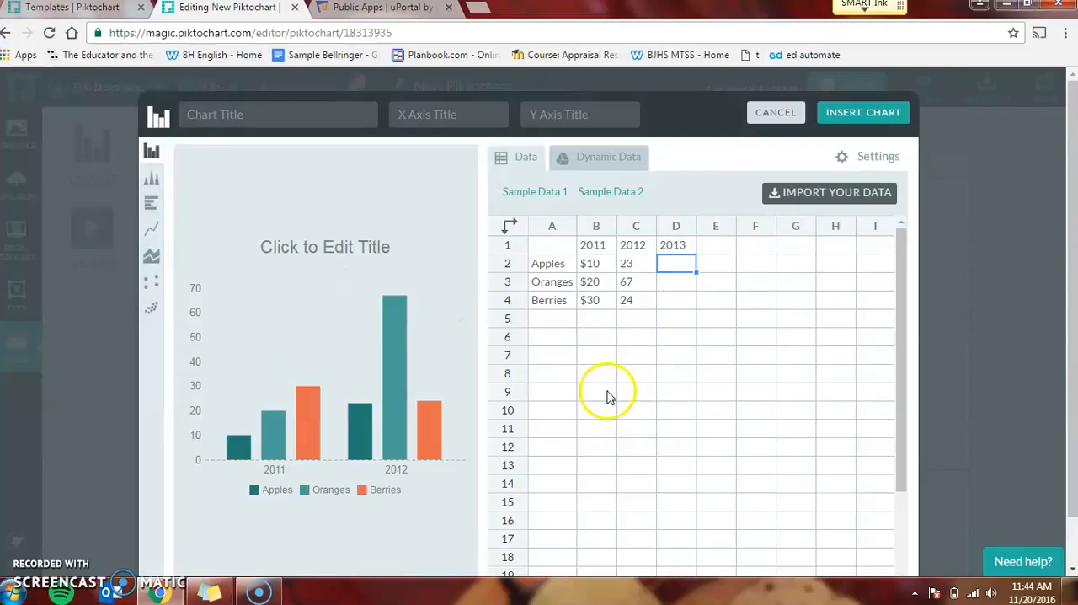
Step: Color the Apples bars dark red and the Oranges bars light cyan #70ecec, and insert the chart into the third block
{"action": "left_click", "coordinate": [846, 160]}
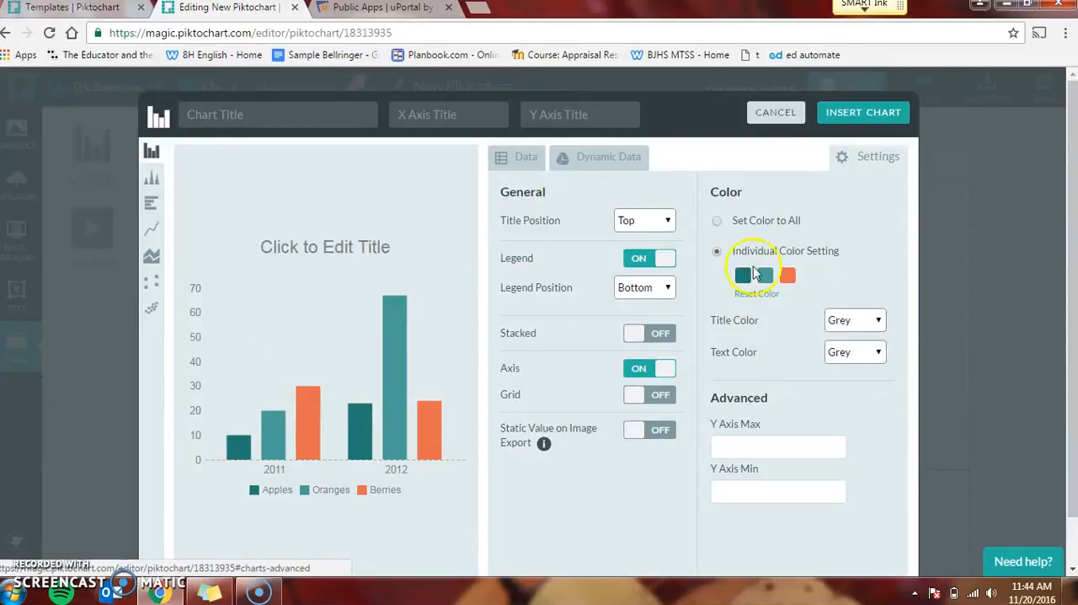
{"action": "left_click", "coordinate": [742, 275]}
{"action": "left_click", "coordinate": [744, 350]}
{"action": "left_click", "coordinate": [765, 277]}
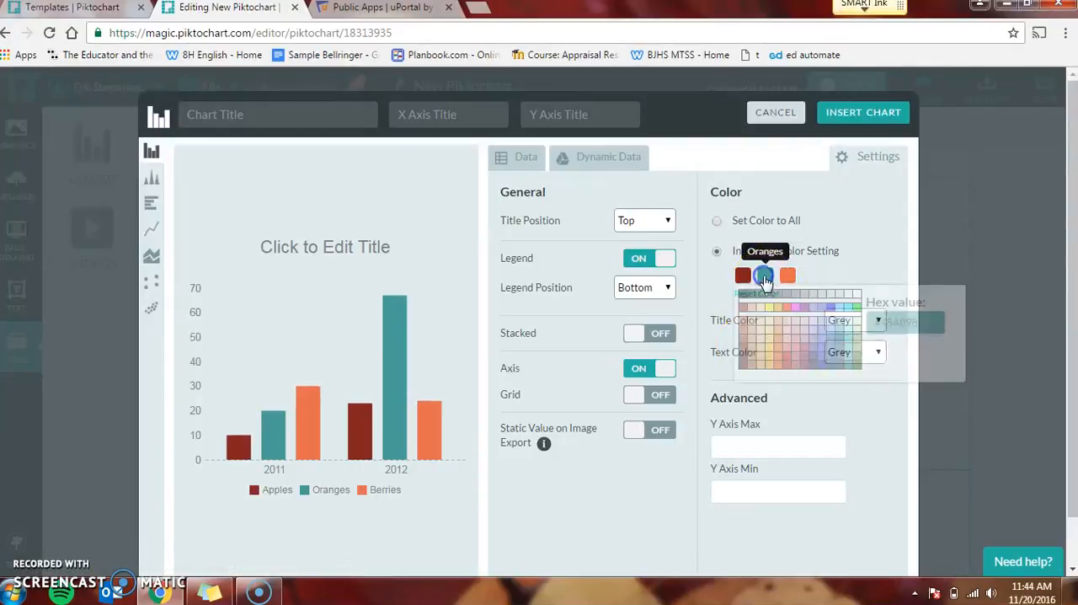
{"action": "left_click", "coordinate": [784, 371]}
{"action": "left_click", "coordinate": [848, 332]}
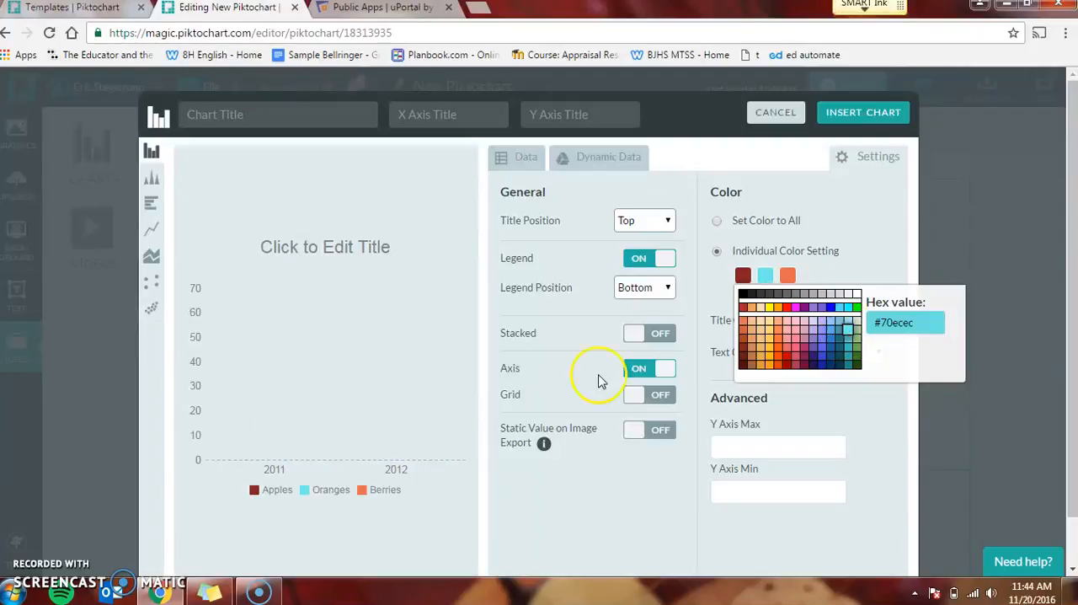
{"action": "left_click", "coordinate": [860, 229]}
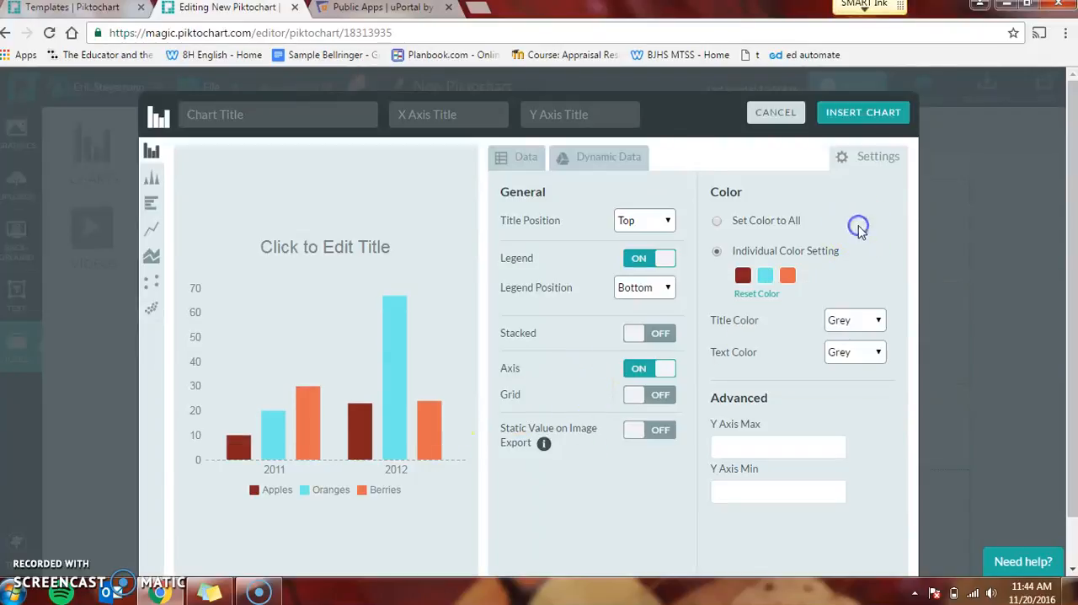
{"action": "left_click", "coordinate": [859, 113]}
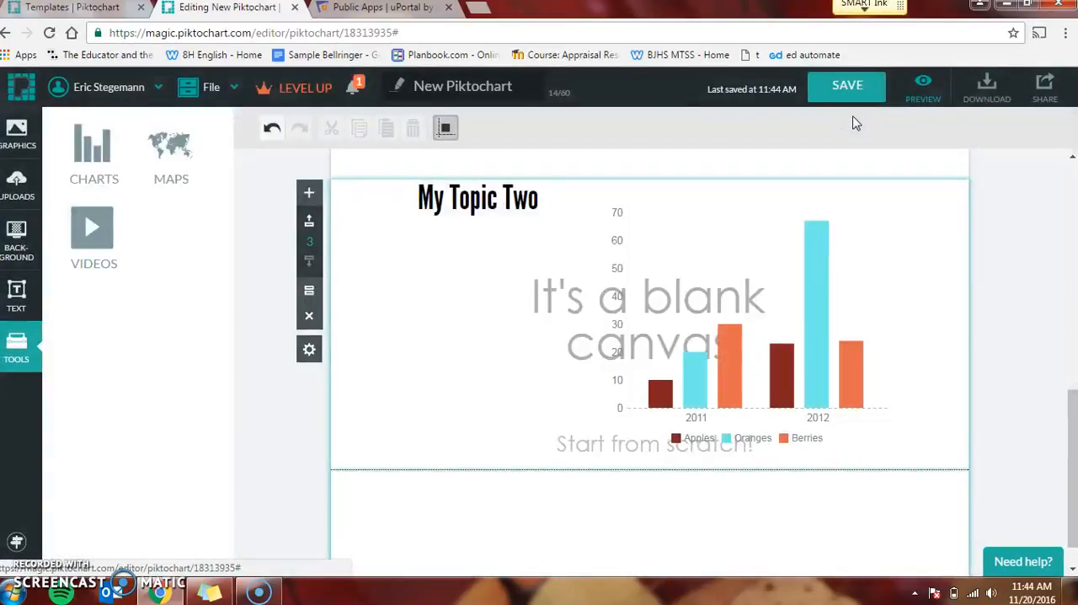
Step: Delete both placeholder texts from the third block and shift the bar chart toward the block's right edge
{"action": "left_click", "coordinate": [561, 302]}
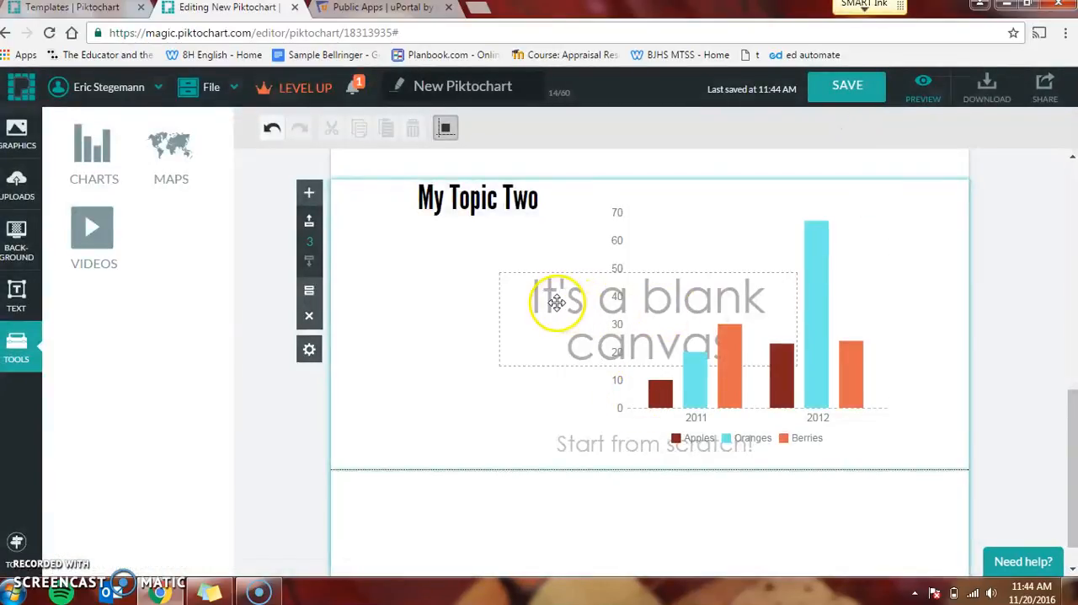
{"action": "key", "text": "Delete"}
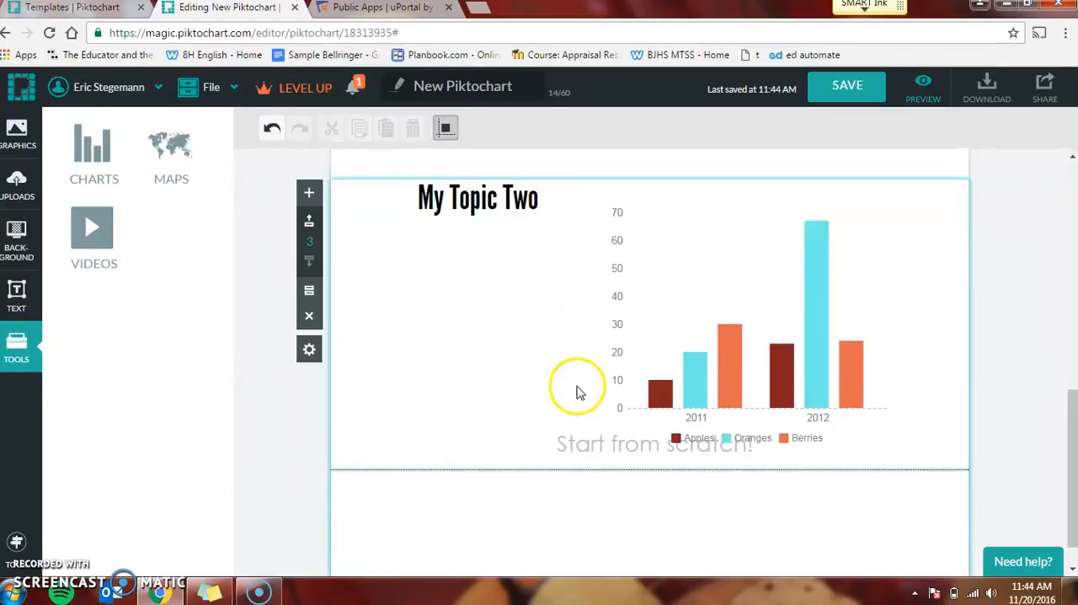
{"action": "left_click", "coordinate": [561, 444]}
{"action": "key", "text": "Delete"}
{"action": "left_click_drag", "start_coordinate": [797, 387], "coordinate": [844, 358]}
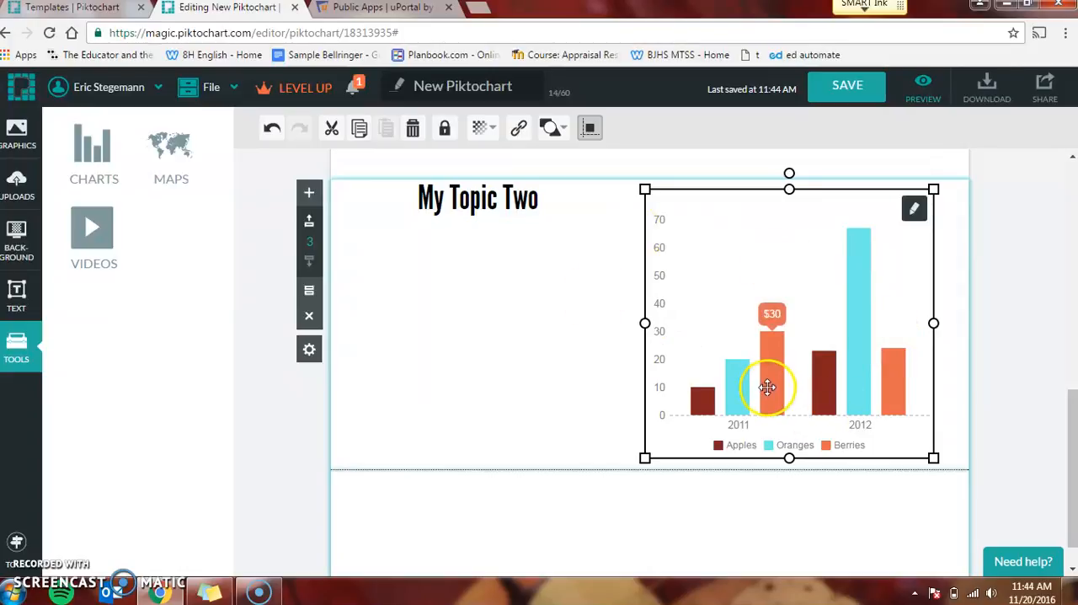
Step: Look through the Desktop folder for an image file to upload and dismiss the file selection
{"action": "left_click_drag", "start_coordinate": [1074, 437], "coordinate": [1075, 528]}
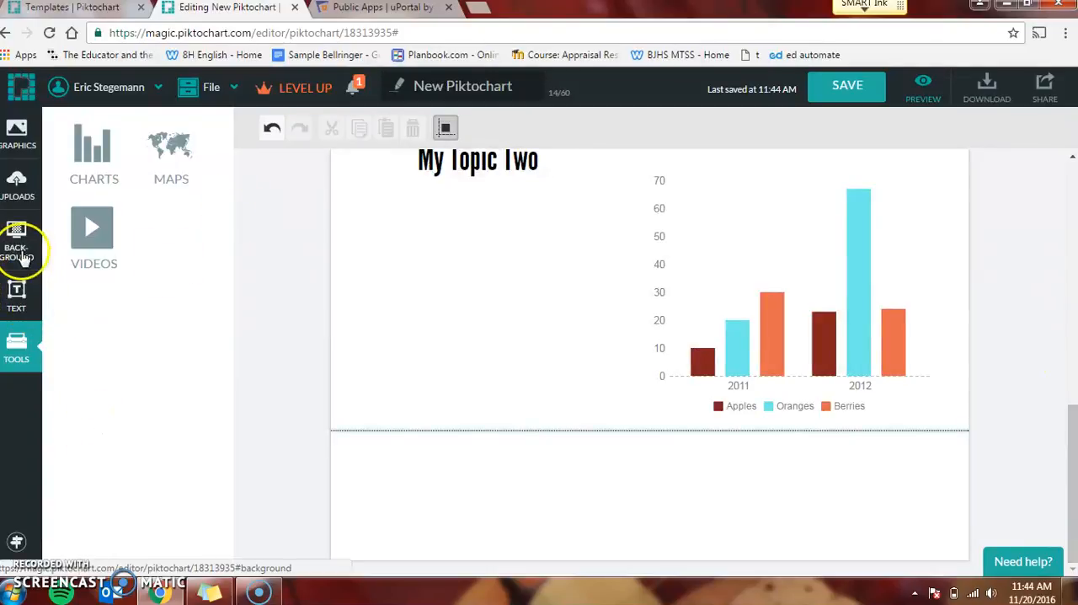
{"action": "left_click", "coordinate": [18, 188]}
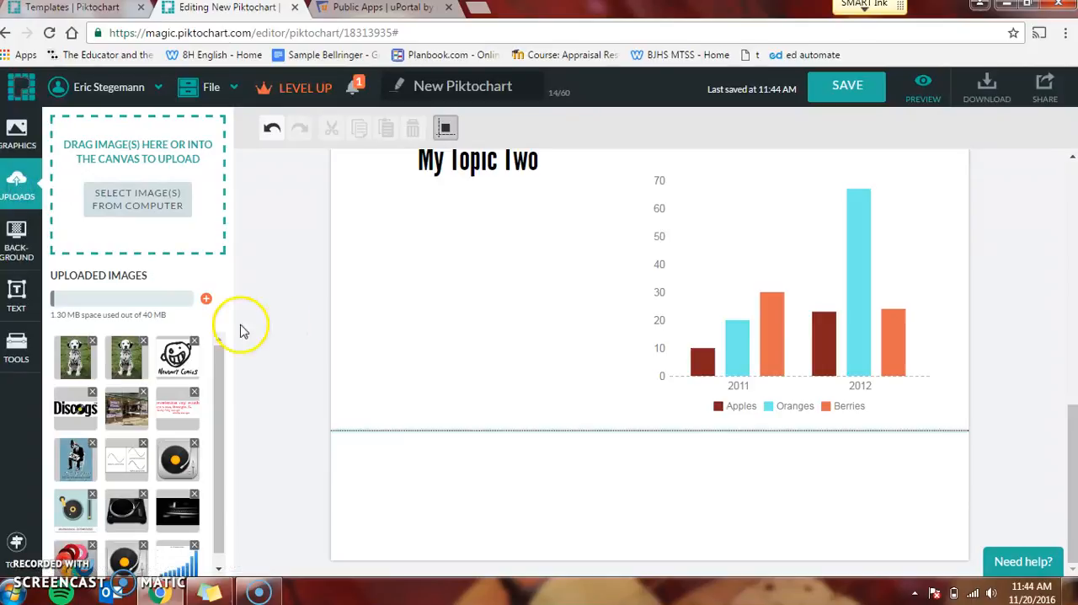
{"action": "left_click", "coordinate": [138, 204]}
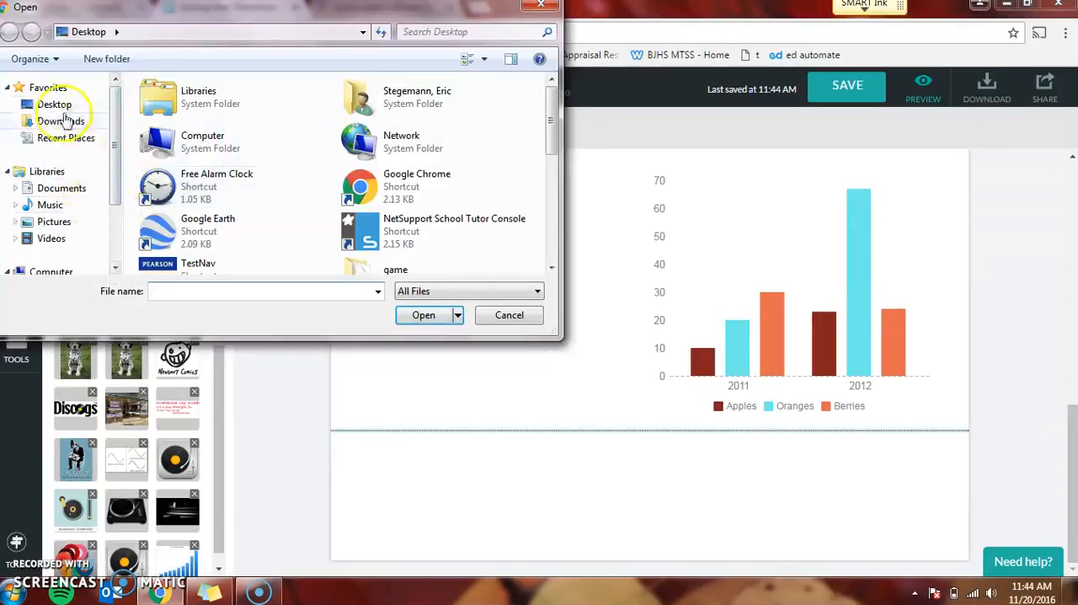
{"action": "left_click", "coordinate": [53, 104]}
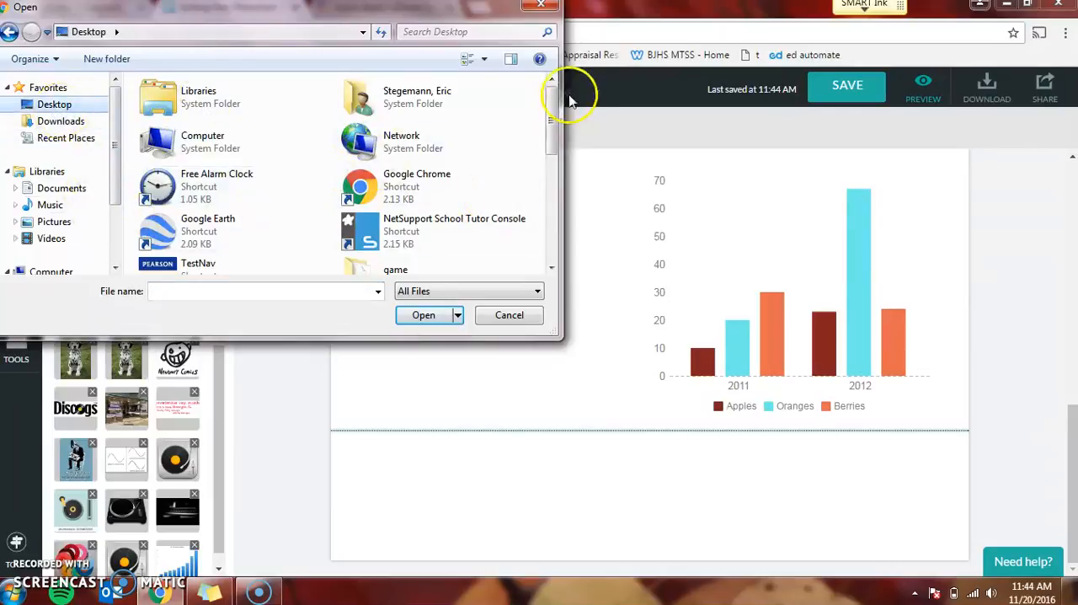
{"action": "left_click_drag", "start_coordinate": [549, 108], "coordinate": [517, 85]}
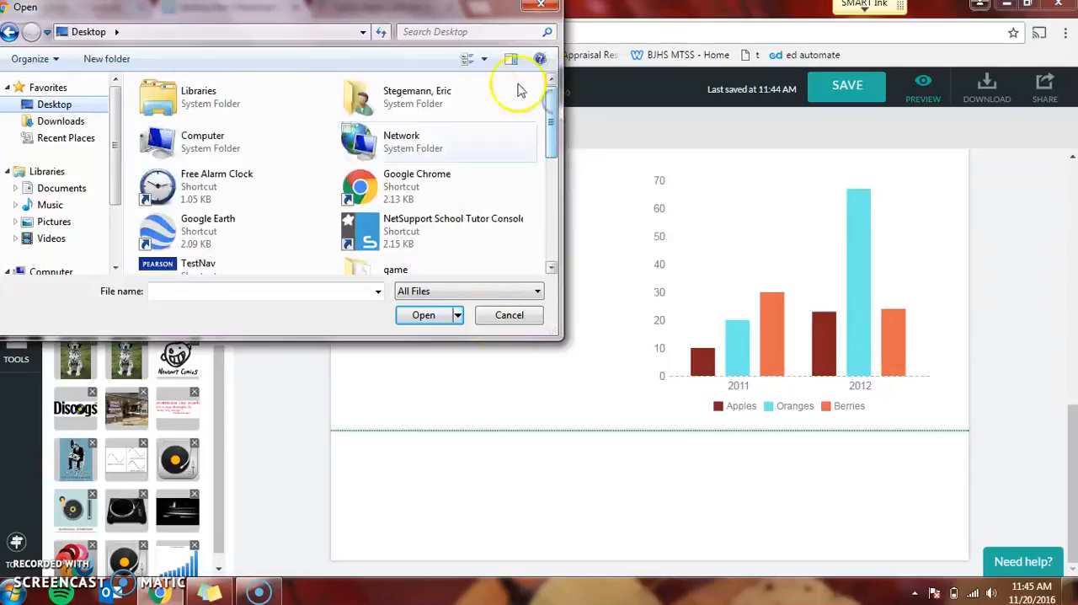
{"action": "left_click", "coordinate": [511, 317]}
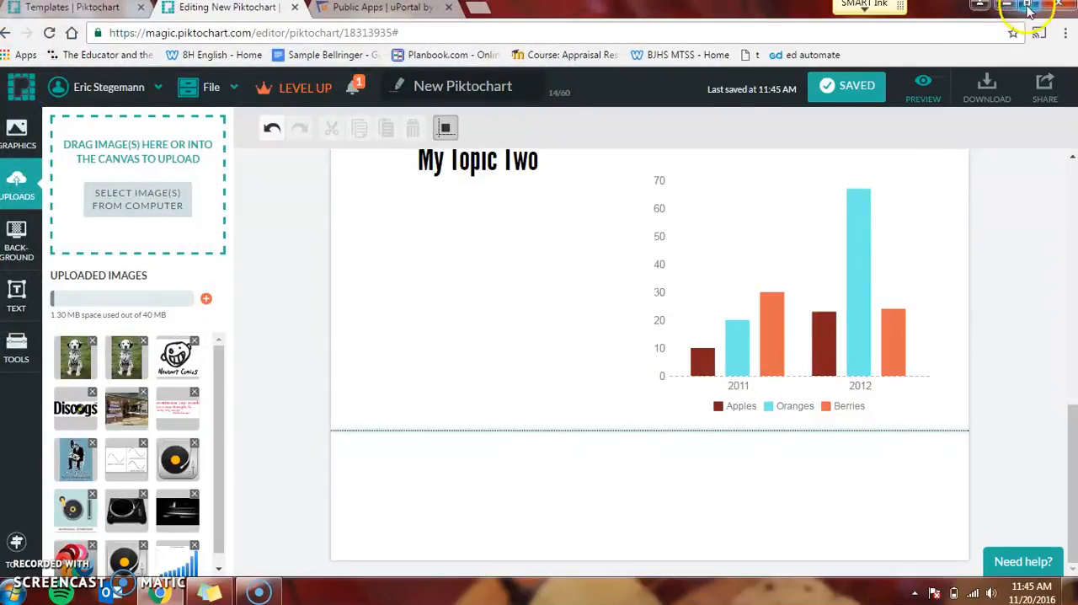
Step: Uncover the desktop icons beside the browser window to look for an image file, and maximize the window again
{"action": "left_click", "coordinate": [1032, 10]}
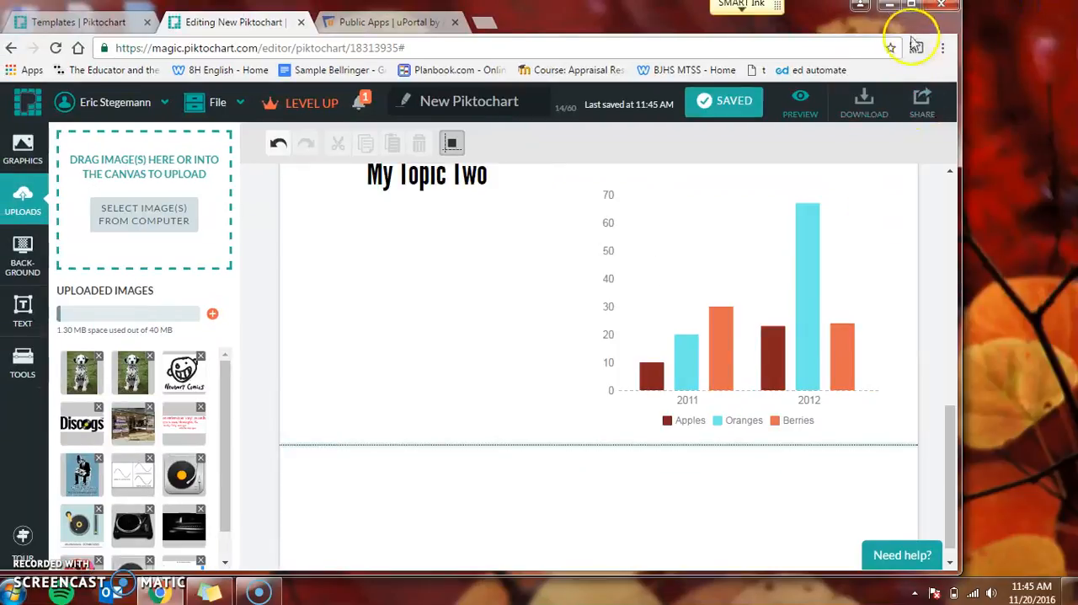
{"action": "left_click_drag", "start_coordinate": [649, 25], "coordinate": [807, 17]}
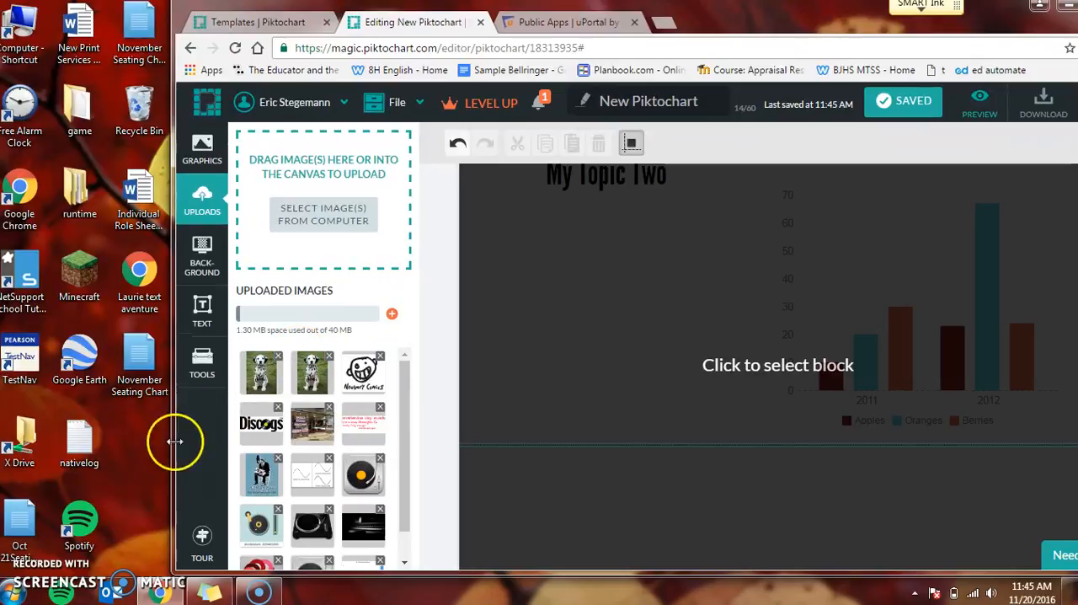
{"action": "mouse_move", "coordinate": [74, 455]}
{"action": "left_mouse_down"}
{"action": "mouse_move", "coordinate": [328, 176]}
{"action": "mouse_move", "coordinate": [328, 204]}
{"action": "mouse_move", "coordinate": [123, 477]}
{"action": "mouse_move", "coordinate": [77, 452]}
{"action": "left_mouse_up"}
{"action": "left_click", "coordinate": [128, 443]}
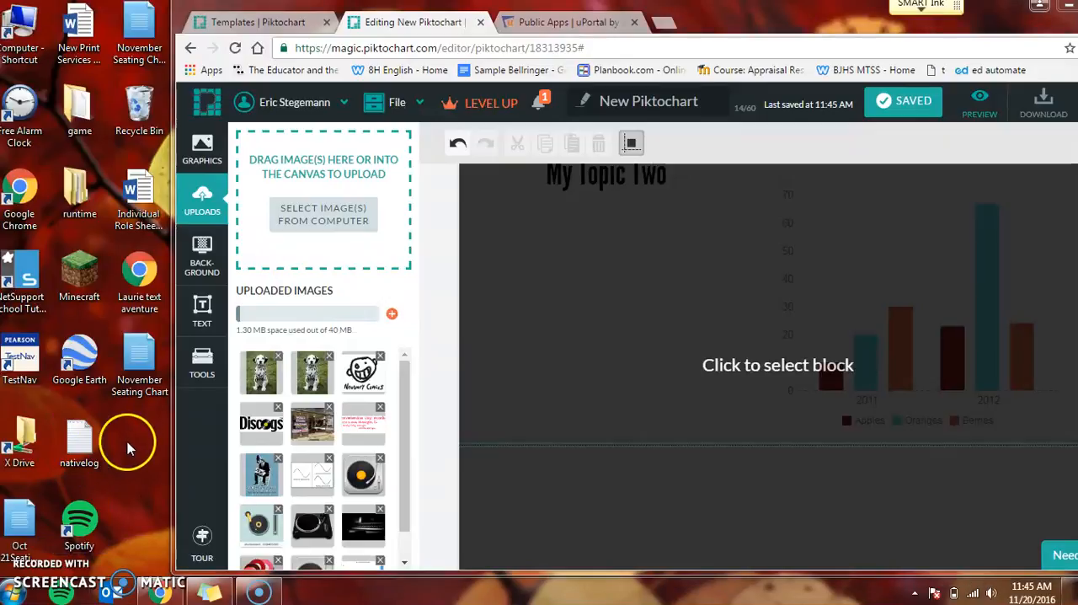
{"action": "left_click_drag", "start_coordinate": [838, 27], "coordinate": [730, 26]}
{"action": "left_click", "coordinate": [983, 6]}
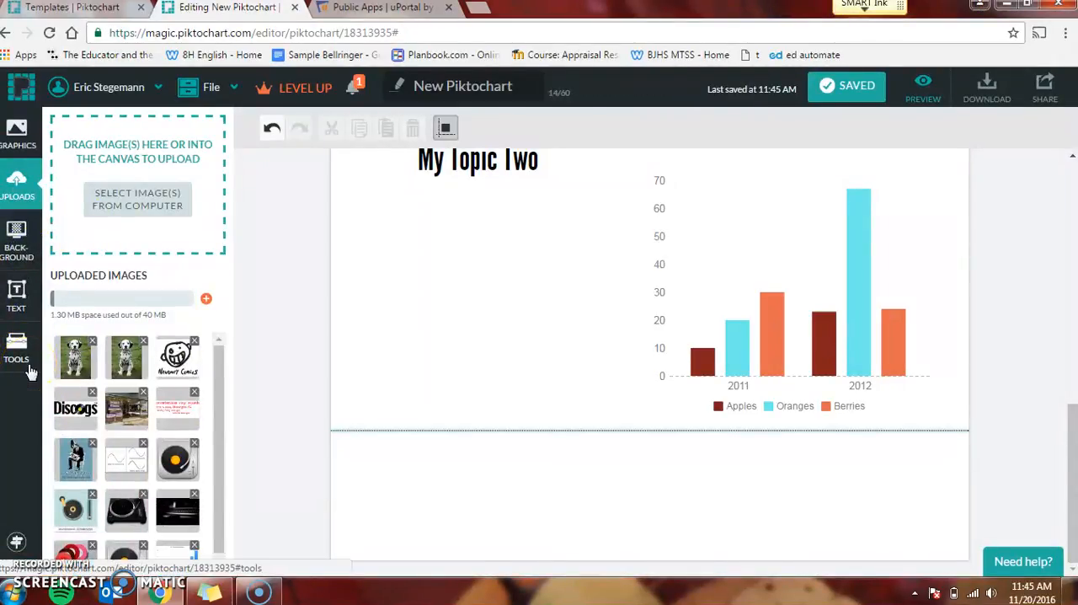
{"action": "mouse_move", "coordinate": [221, 379]}
{"action": "left_mouse_down"}
{"action": "mouse_move", "coordinate": [219, 475]}
{"action": "mouse_move", "coordinate": [215, 374]}
{"action": "left_mouse_up"}
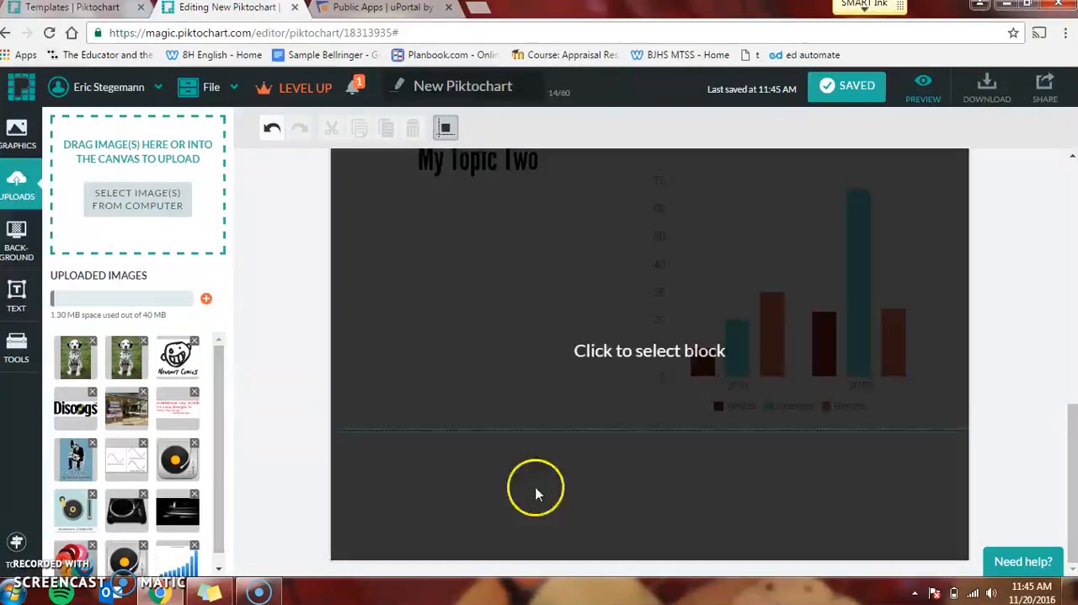